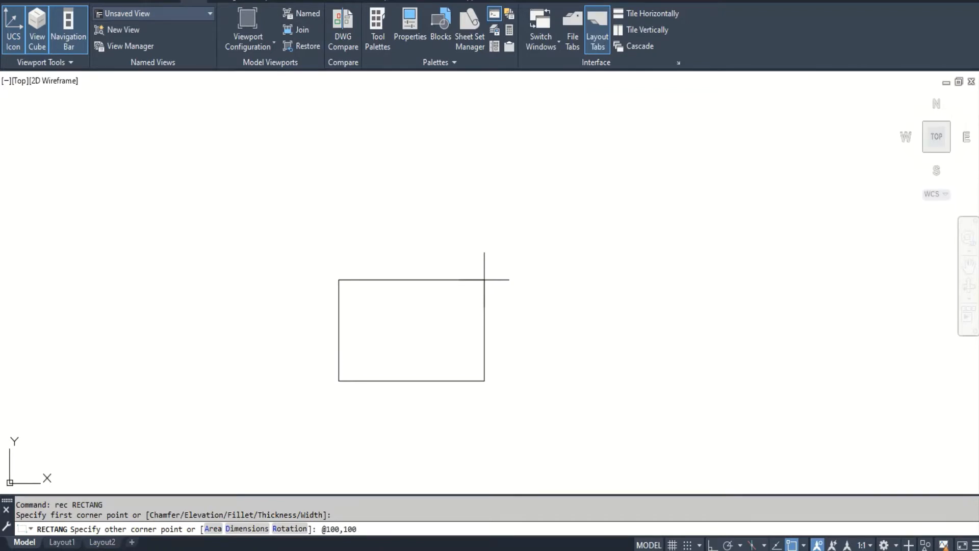
key("Return")
scroll(404, 311, "up", 2)
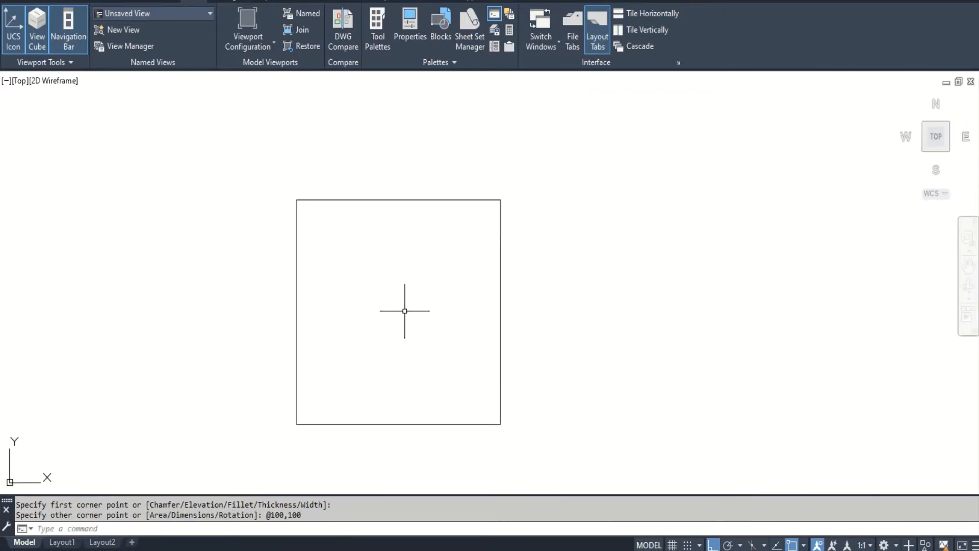
scroll(411, 334, "up", 2)
scroll(448, 308, "down", 2)
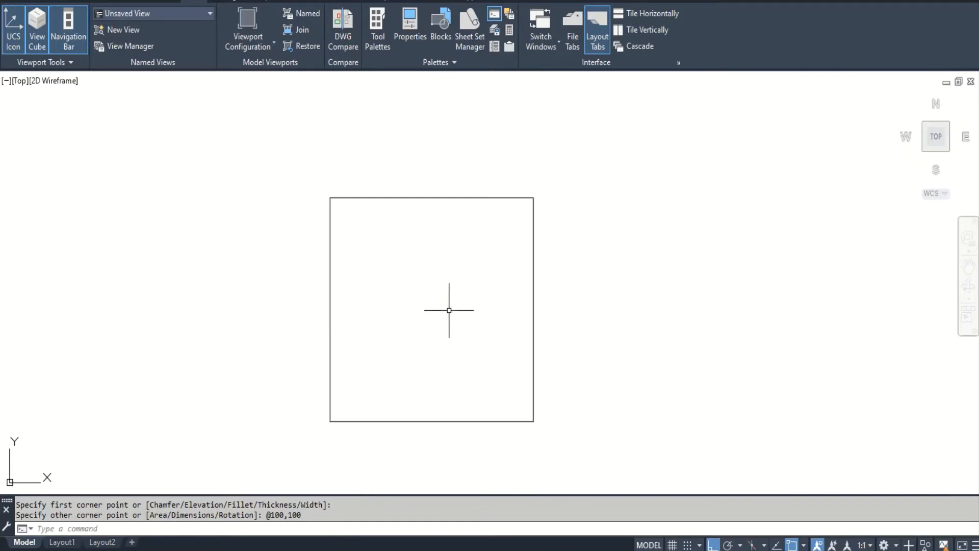
Draw a vertical and a horizontal centre line across the square, joining the midpoints of its opposite sides.
type("l")
key("Return")
left_click(432, 198)
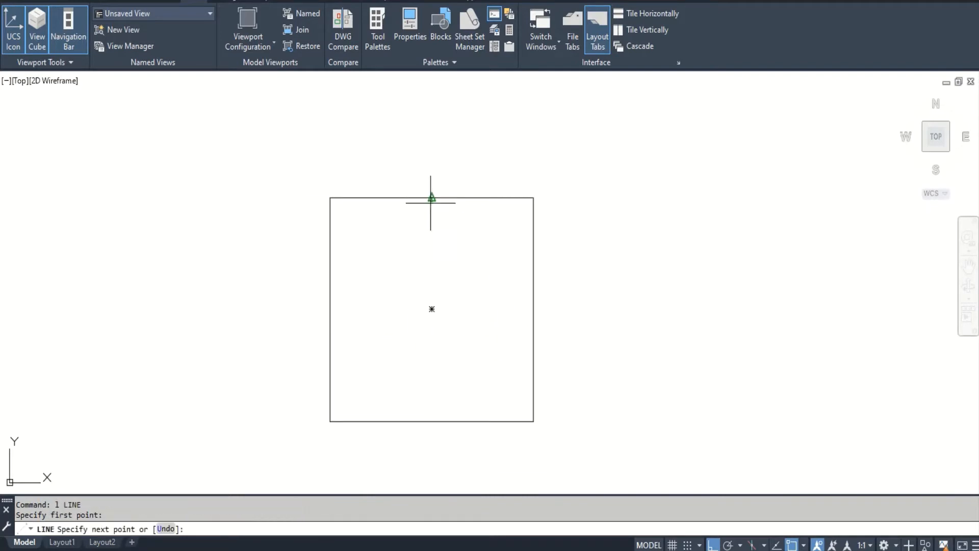
left_click(432, 421)
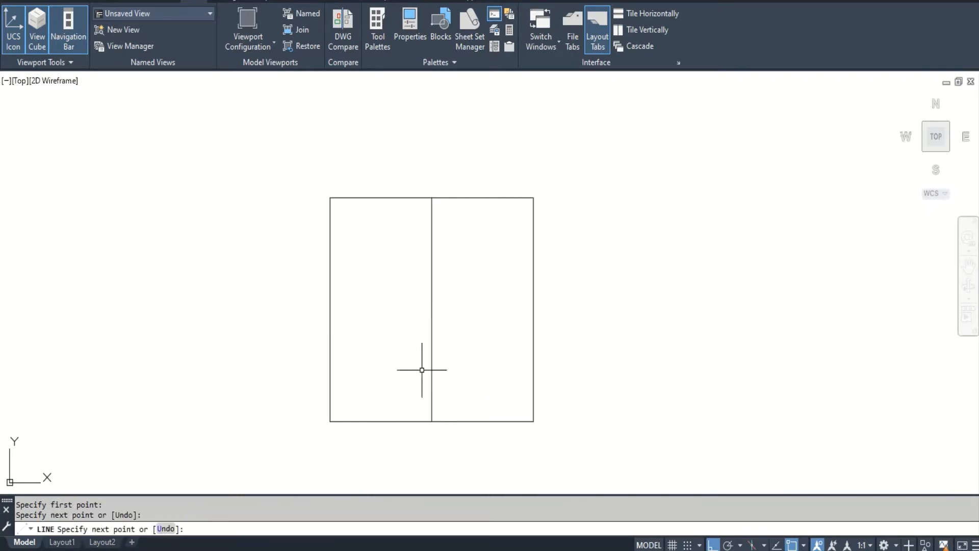
key("Return")
key("Return")
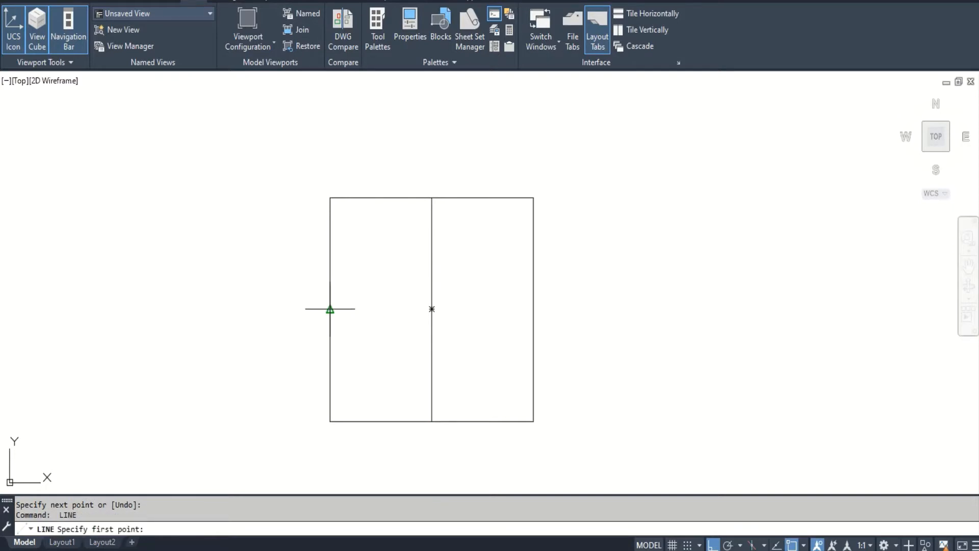
left_click(330, 309)
left_click(533, 309)
key("Return")
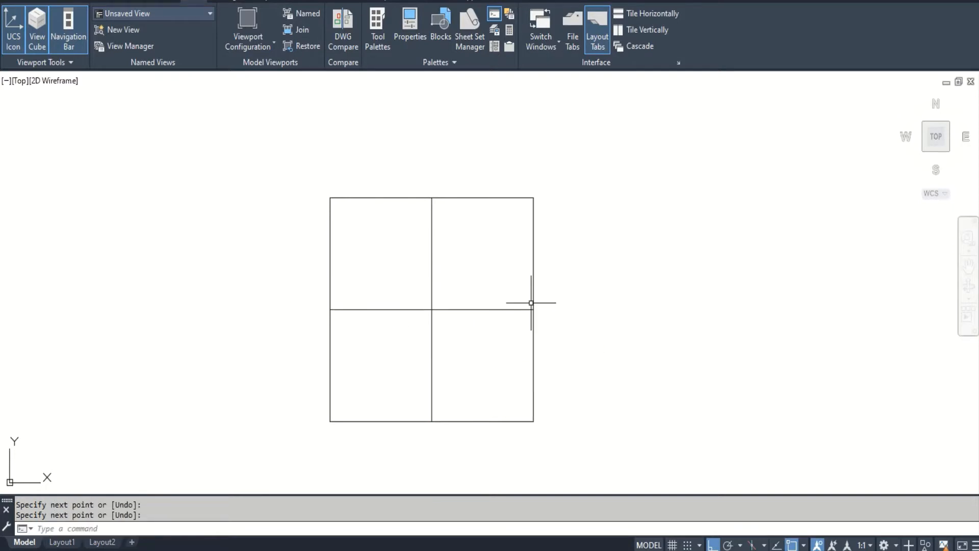
Draw a circle with diameter 70 centred where the square's two centre lines cross.
type("c")
key("Return")
left_click(432, 309)
type("d")
key("Return")
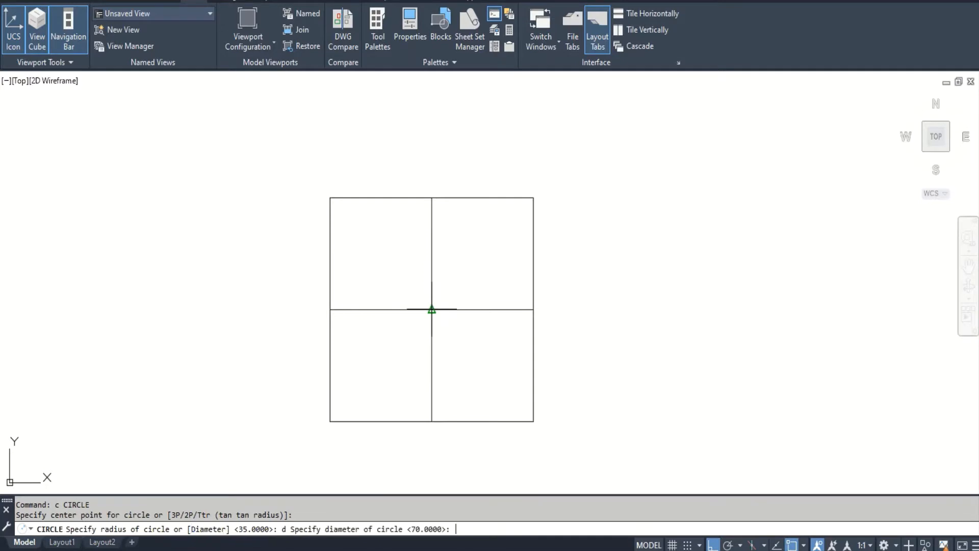
type("70")
key("Return")
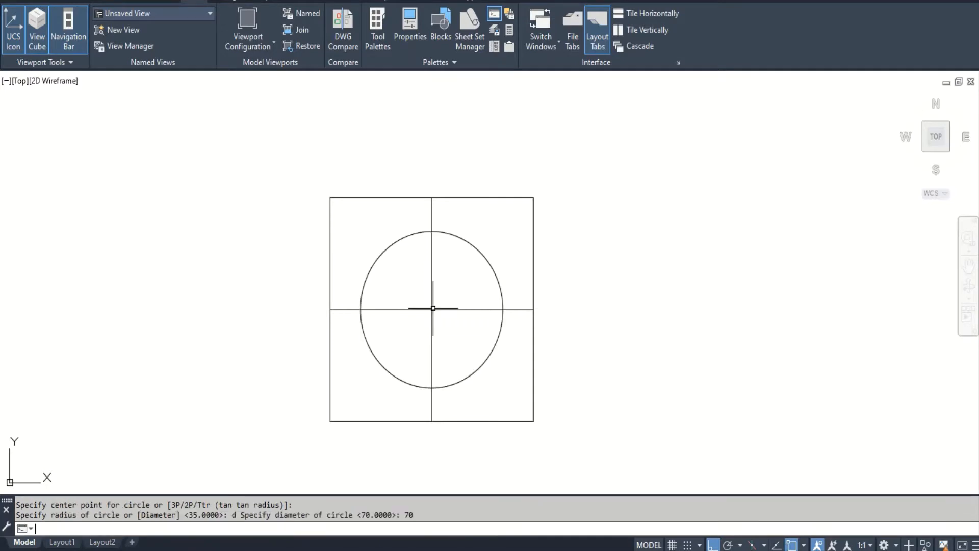
Offset the vertical centre line three times in succession toward the square's left side, at a distance of 12.2.
type("o")
key("Return")
type("12.2")
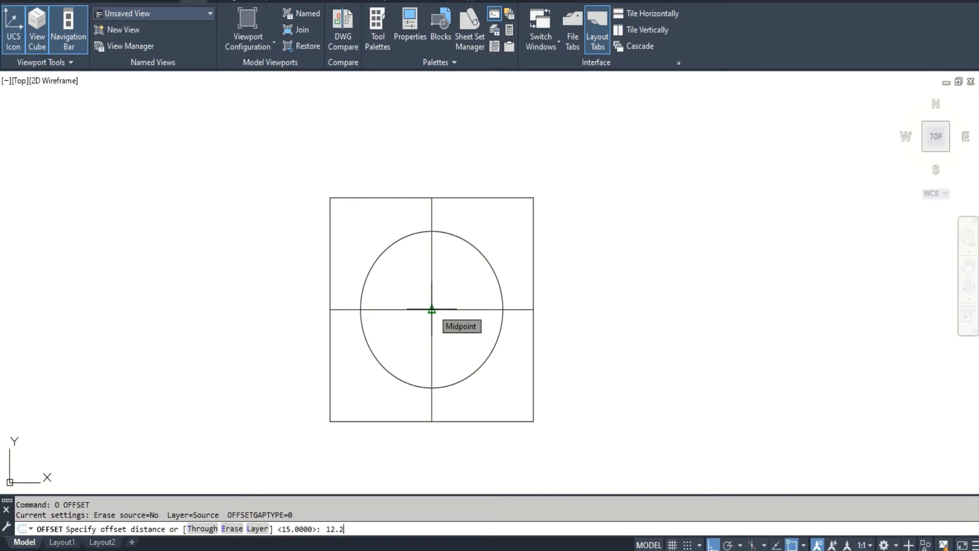
key("Return")
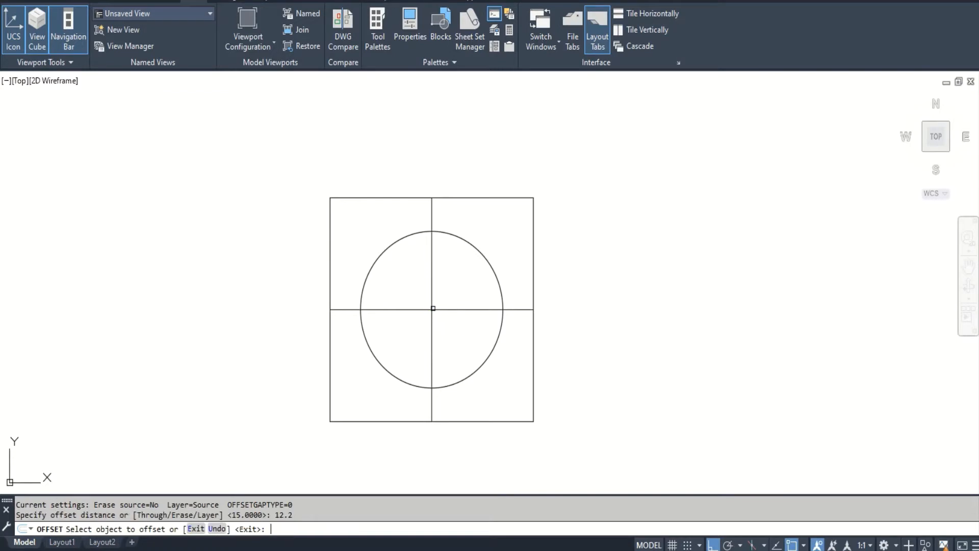
scroll(430, 268, "up", 2)
left_click(431, 269)
left_click(415, 275)
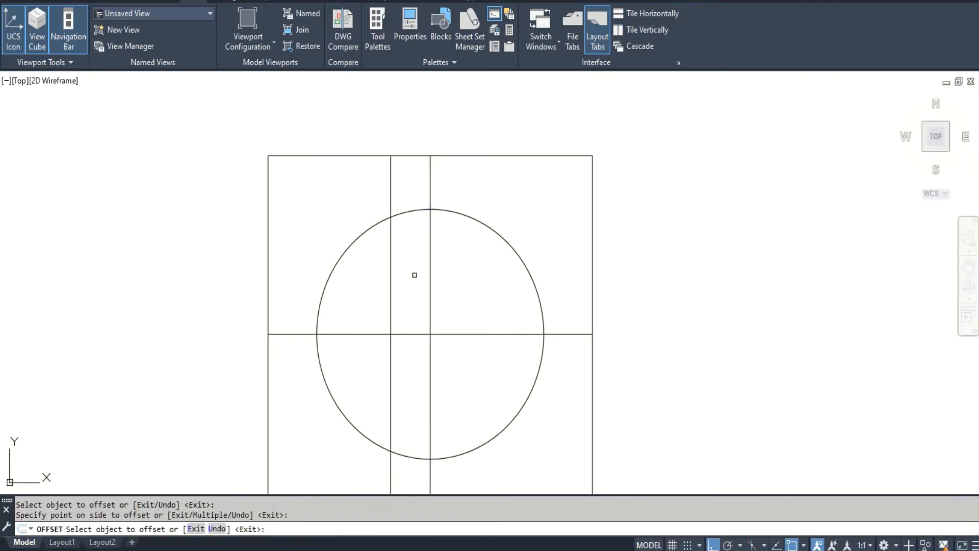
left_click(391, 292)
left_click(343, 306)
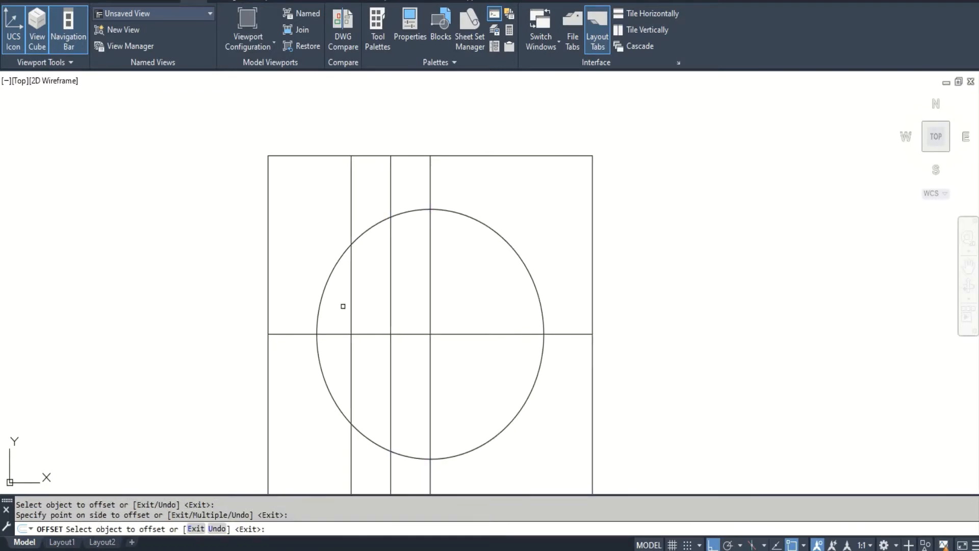
left_click(351, 296)
left_click(332, 309)
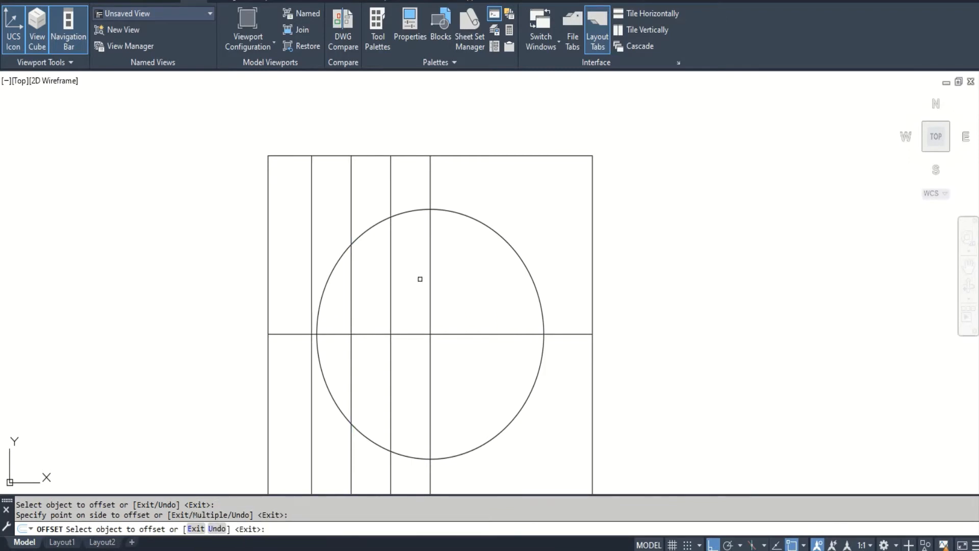
Offset the vertical centre line three times in succession toward the square's right side, at the same 12.2 spacing.
left_click(430, 270)
left_click(461, 268)
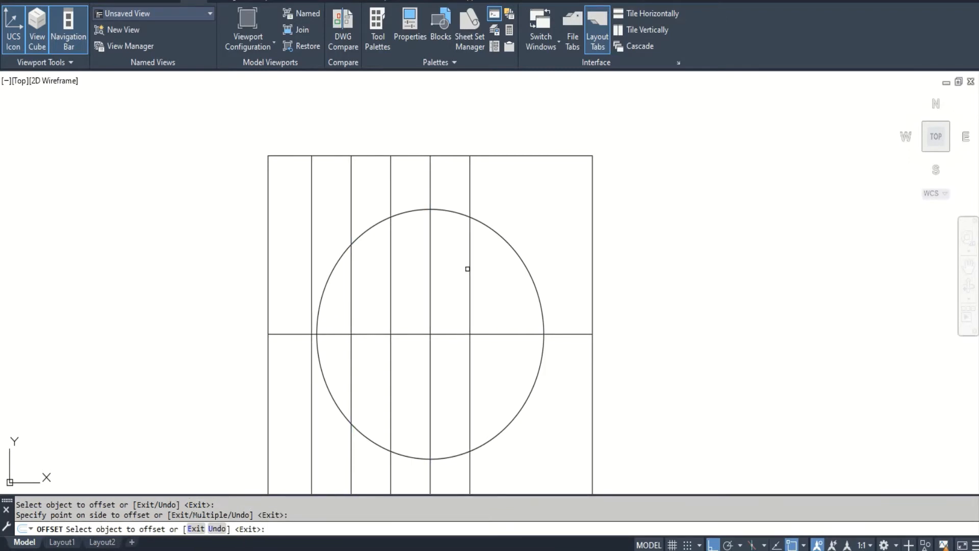
left_click(469, 270)
left_click(483, 273)
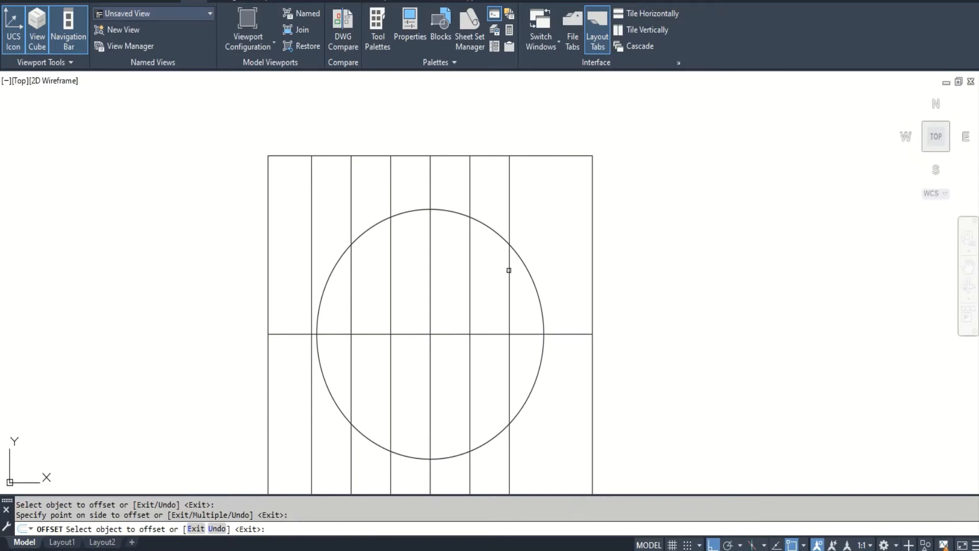
left_click(509, 270)
left_click(555, 258)
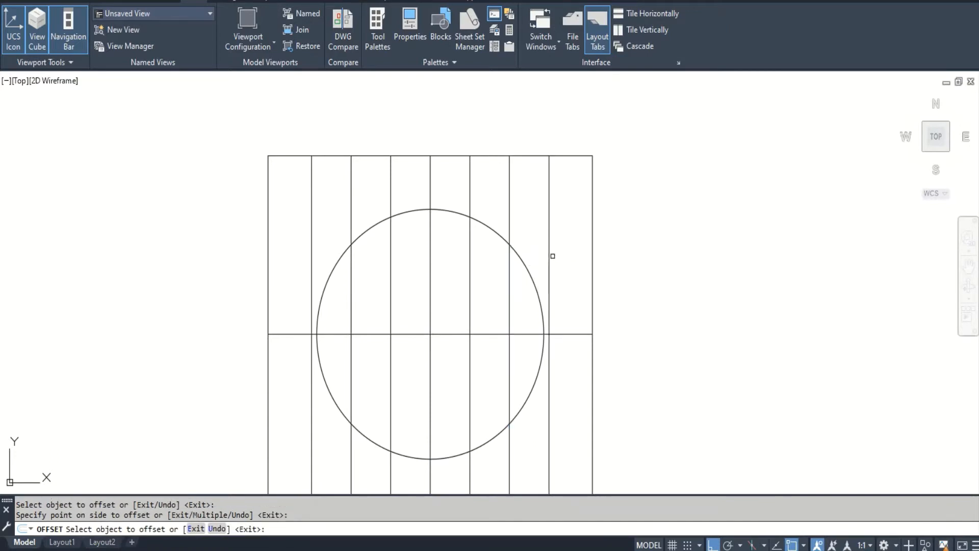
key("Return")
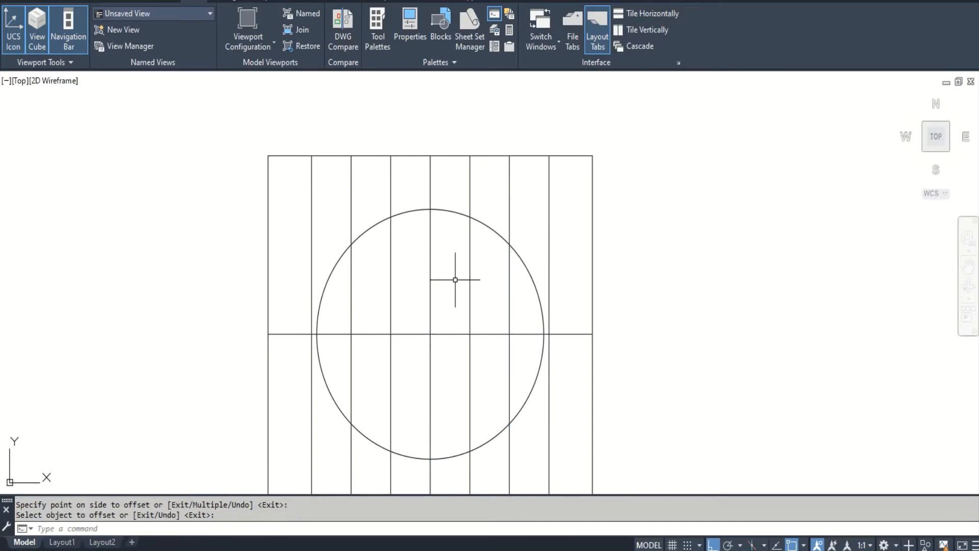
Draw a three-point arc bulging left between the circle's two intersections with the first offset line left of centre, passing through the horizontal centre line.
type("ar")
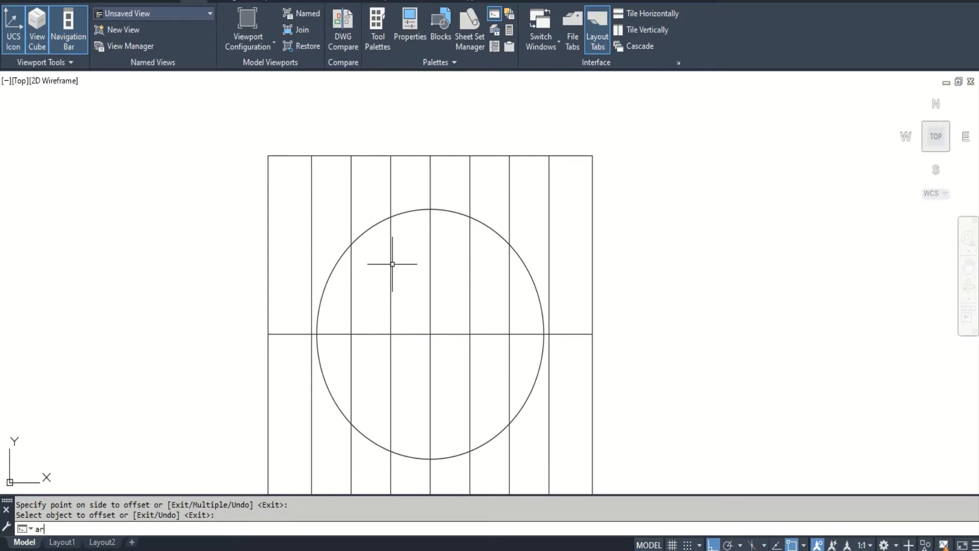
type("c")
key("Return")
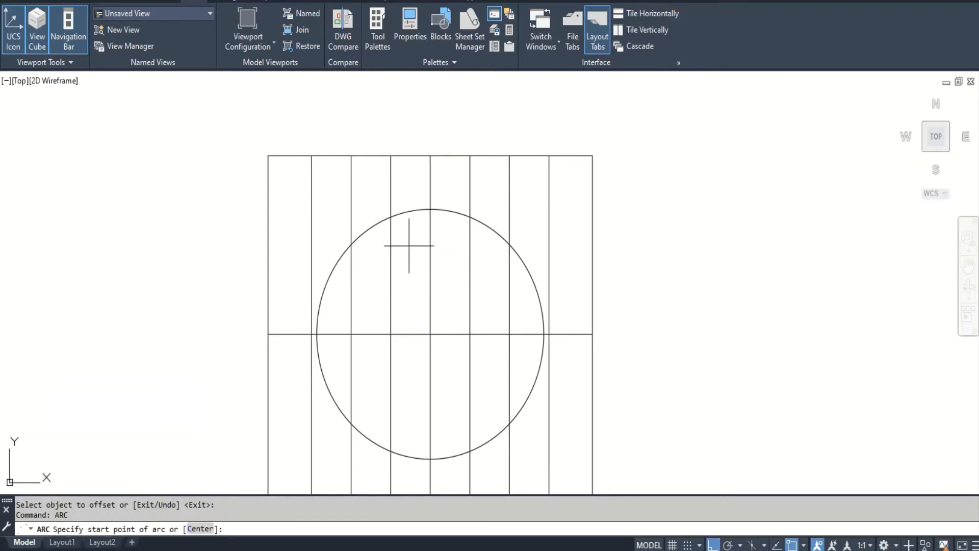
left_click(391, 217)
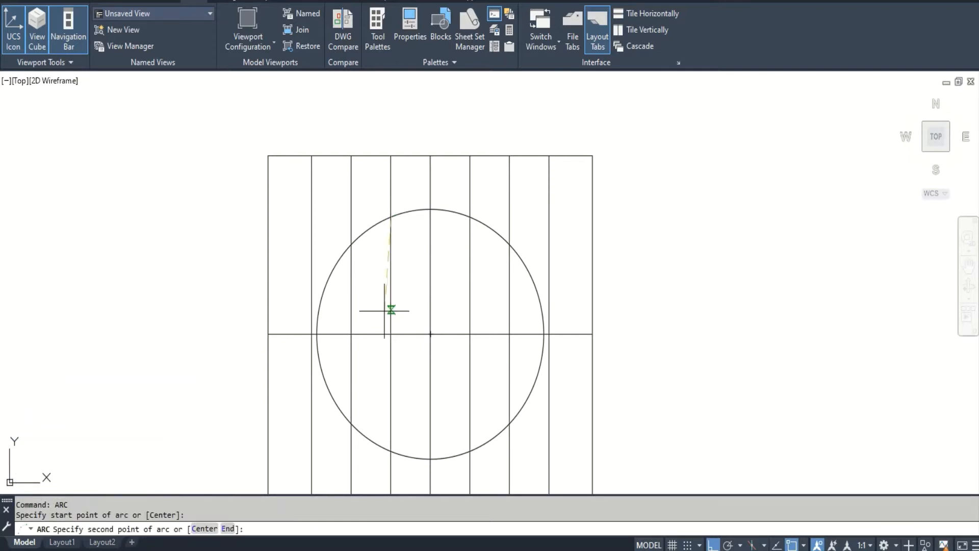
left_click(367, 334)
left_click(391, 452)
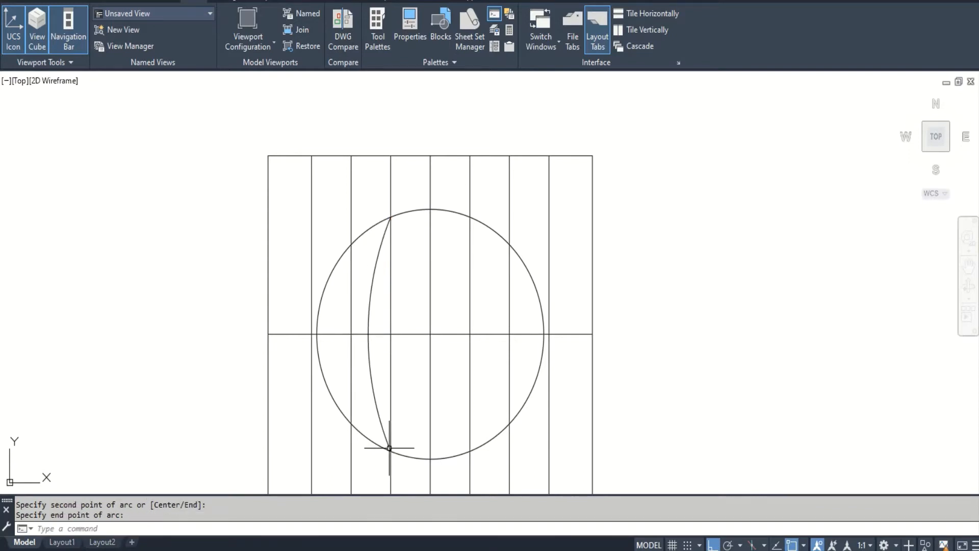
key("Return")
key("Return")
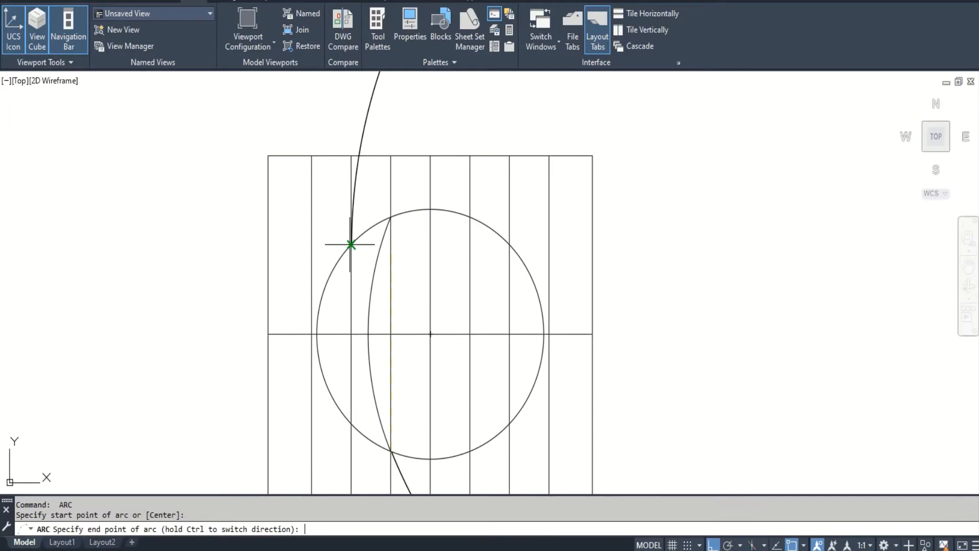
key("Escape")
Draw a three-point arc bulging left between the circle's two intersections with the second offset line left of centre, staying just inside the circle.
key("Return")
left_click(350, 245)
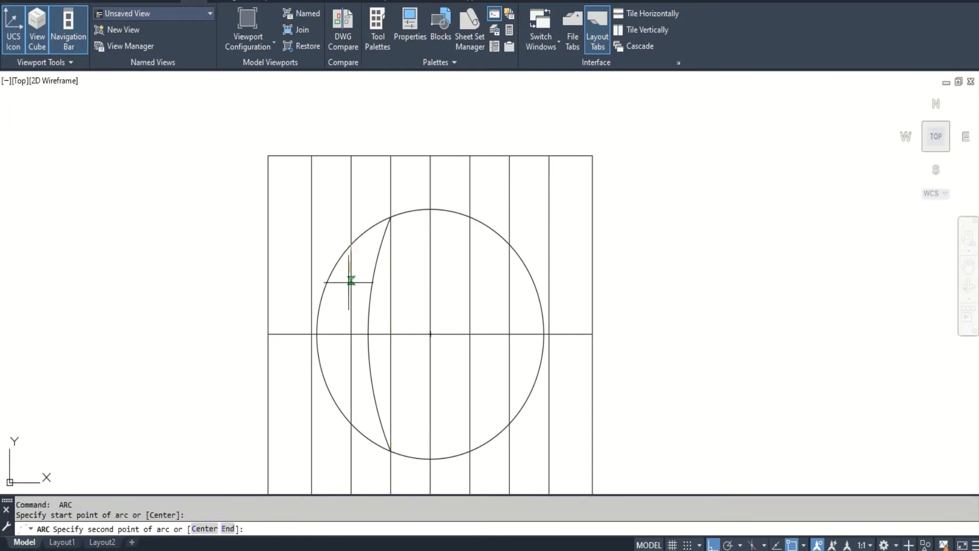
left_click(318, 335)
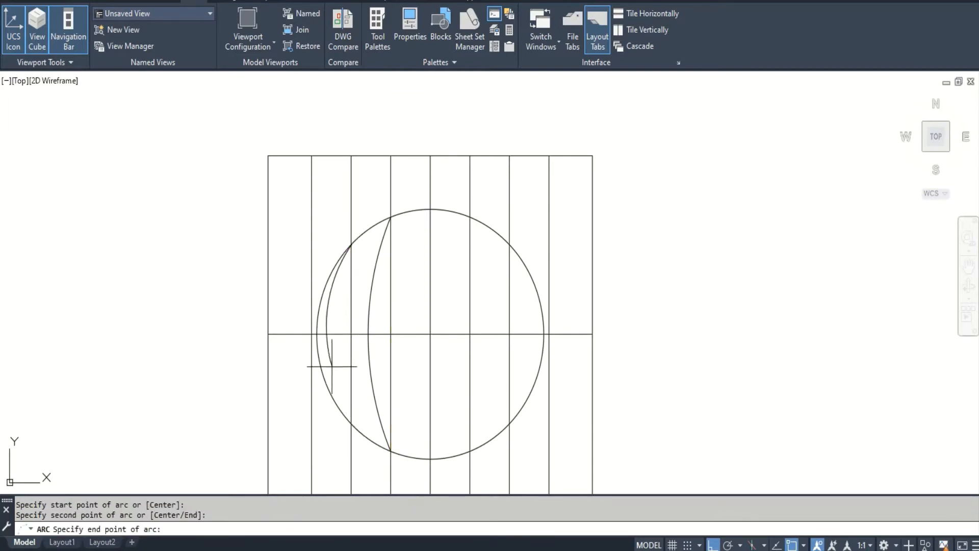
left_click(351, 422)
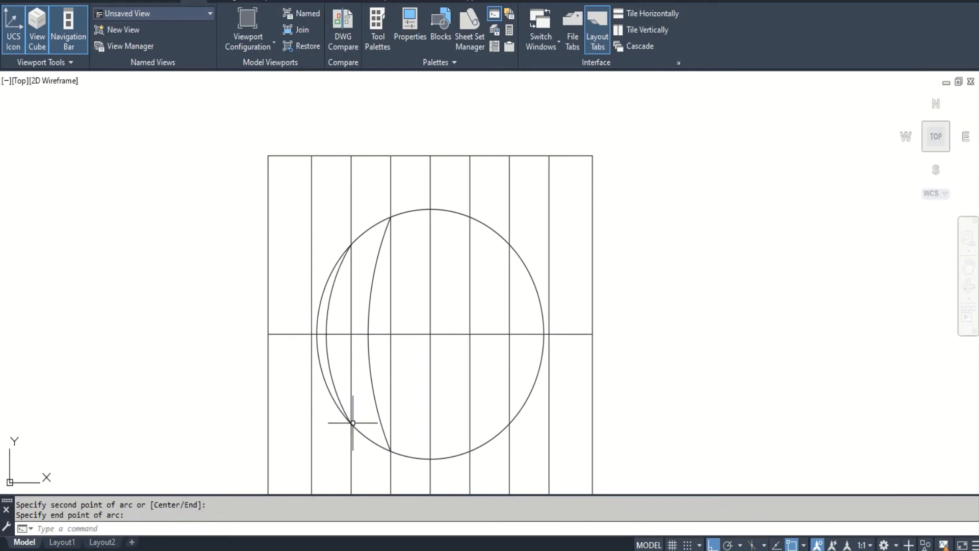
key("Return")
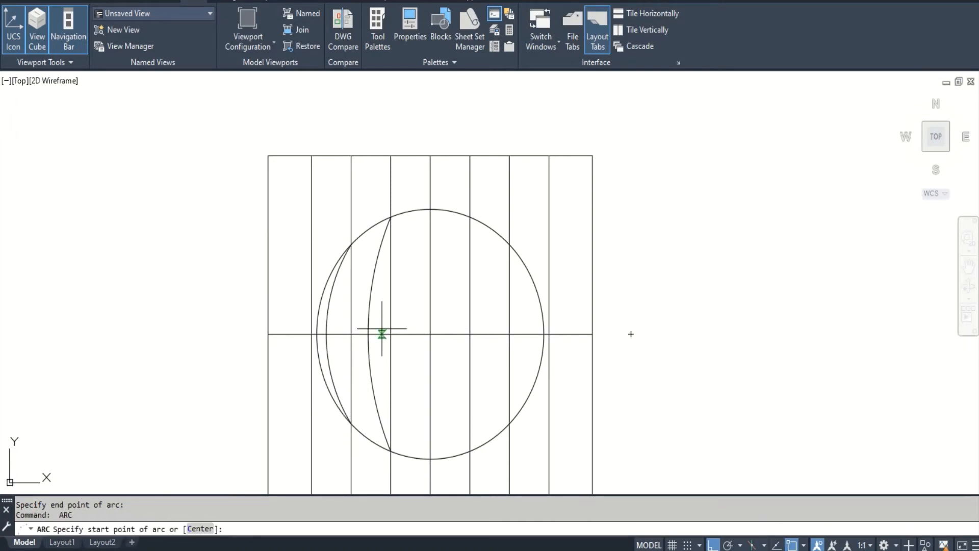
type("mi")
key("Return")
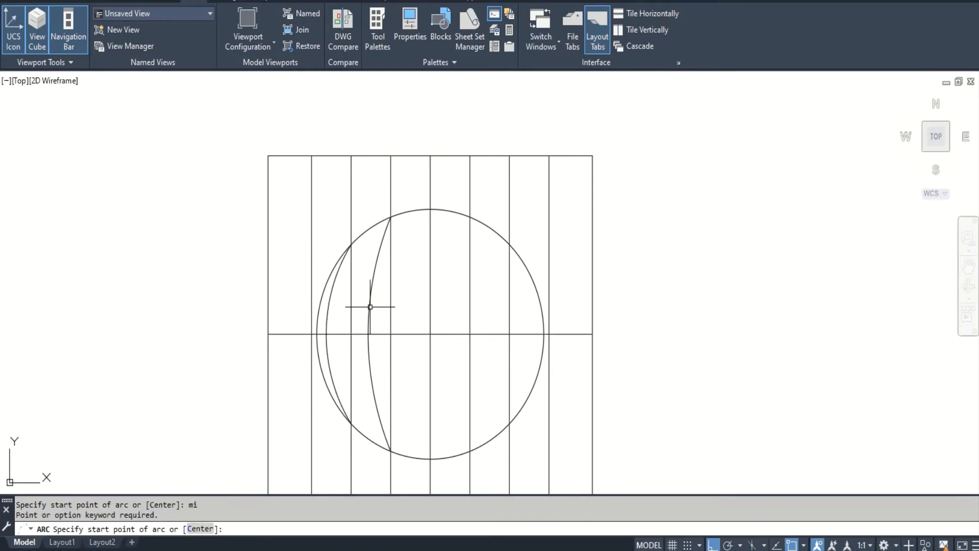
key("Escape")
Mirror the two arcs about the vertical centre line, keeping the originals.
type("mi")
key("Return")
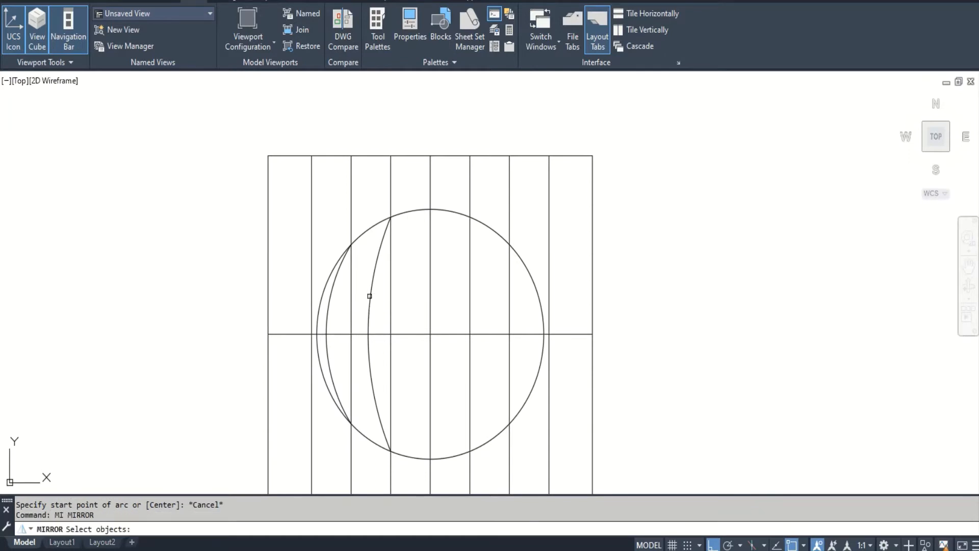
left_click(369, 295)
left_click(327, 314)
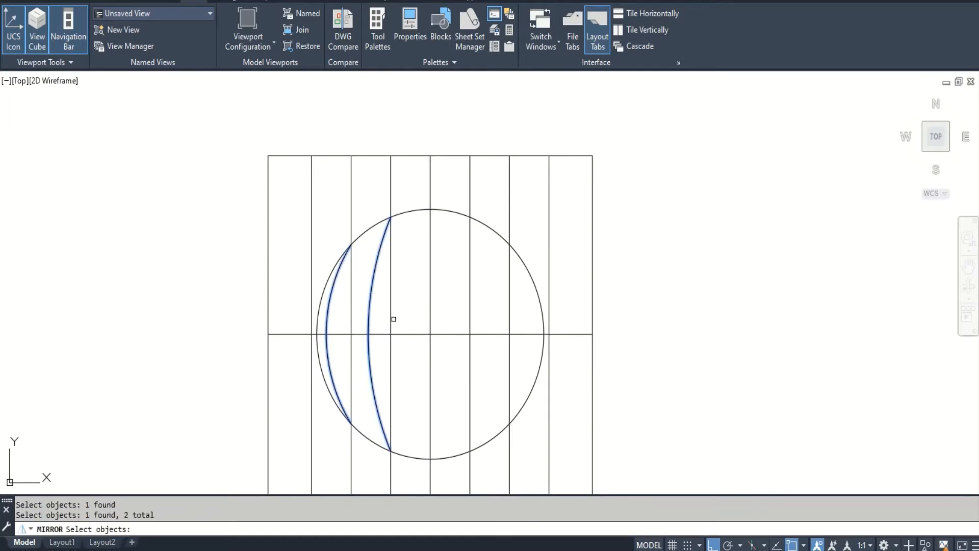
key("Return")
left_click(434, 292)
scroll(440, 301, "down", 4)
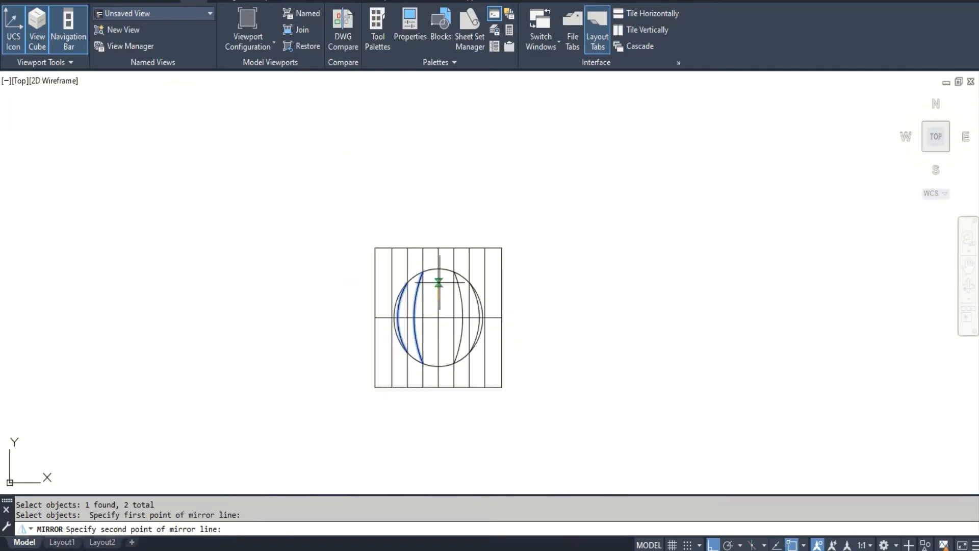
left_click(451, 422)
key("Return")
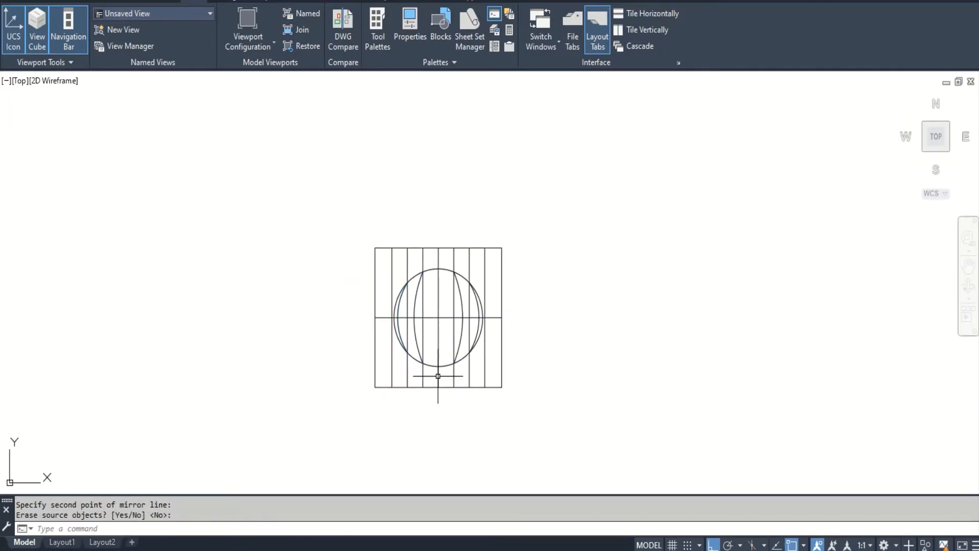
Trim the four vertical lines crossing the circle beside the centre line, removing their portions inside the circle.
type("tr")
key("Return")
scroll(410, 316, "up", 4)
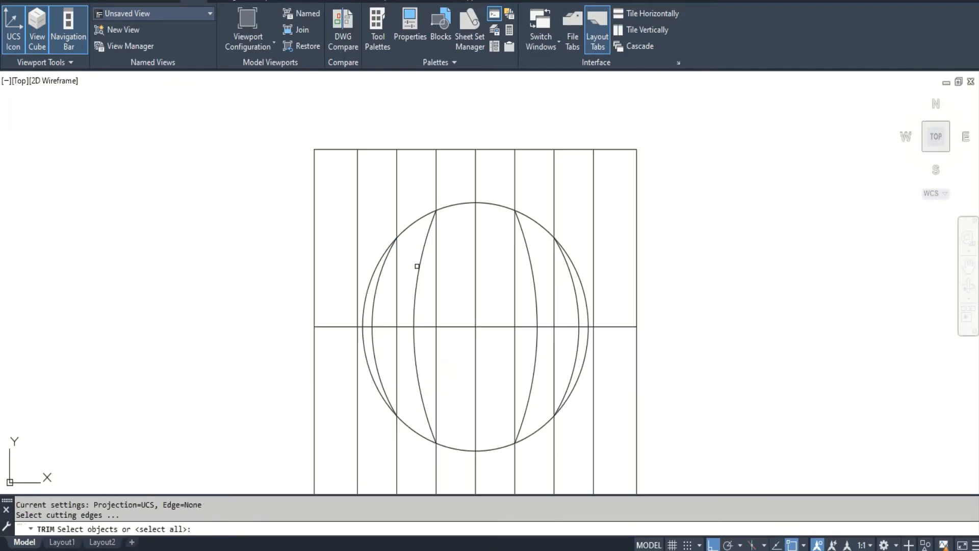
left_click(417, 219)
key("Return")
left_click(394, 265)
left_click(402, 272)
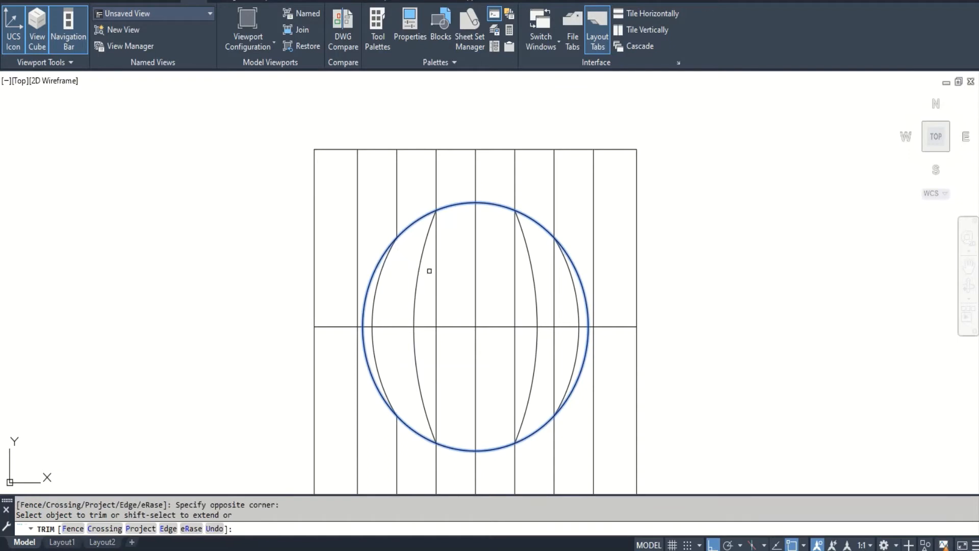
left_click(436, 266)
left_click(520, 280)
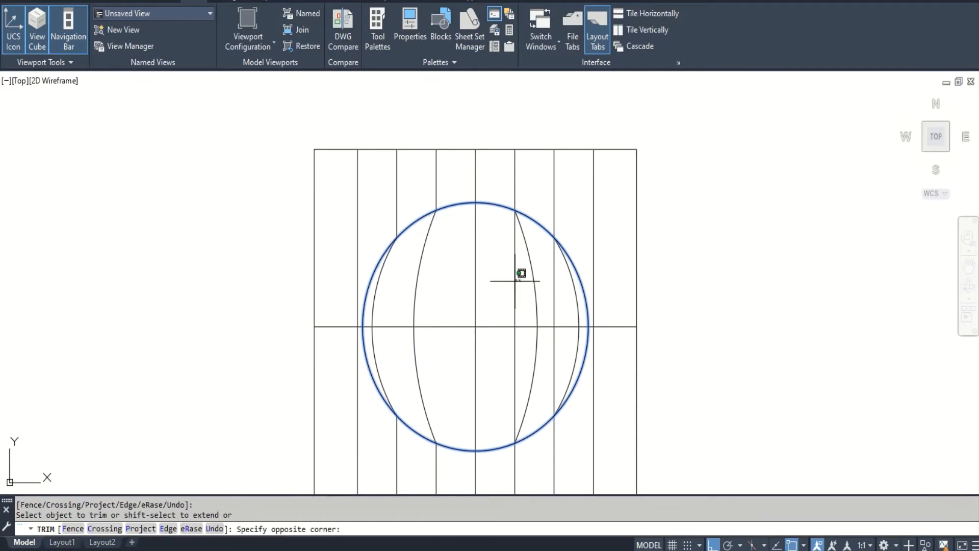
left_click(512, 286)
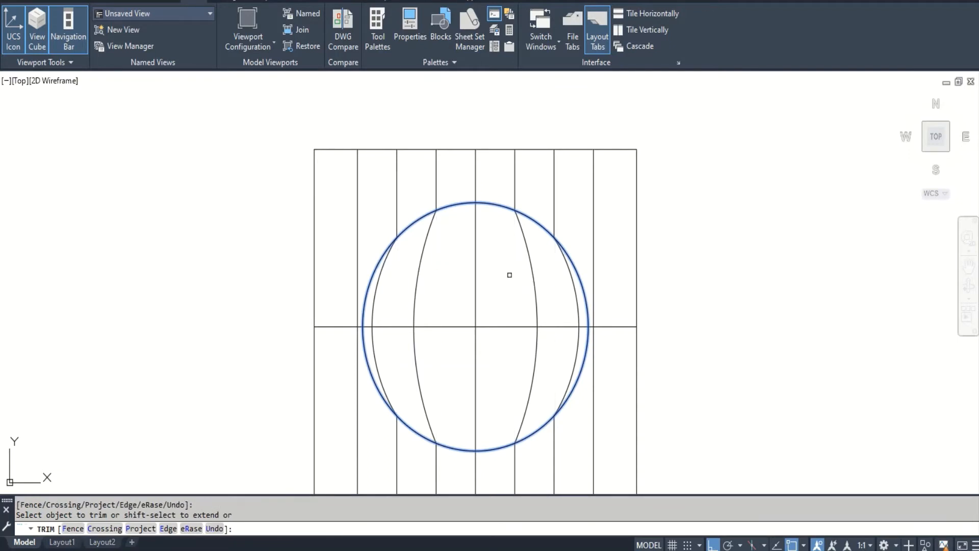
key("Return")
Rotate a copy of all offset vertical lines, their trimmed segments and the four arcs by 270° about the circle's centre.
type("r")
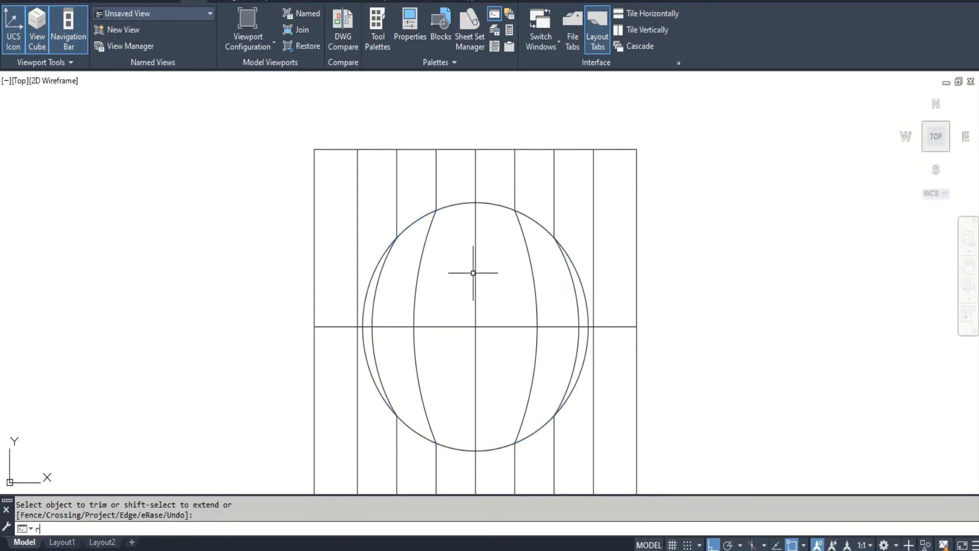
type("o")
key("Return")
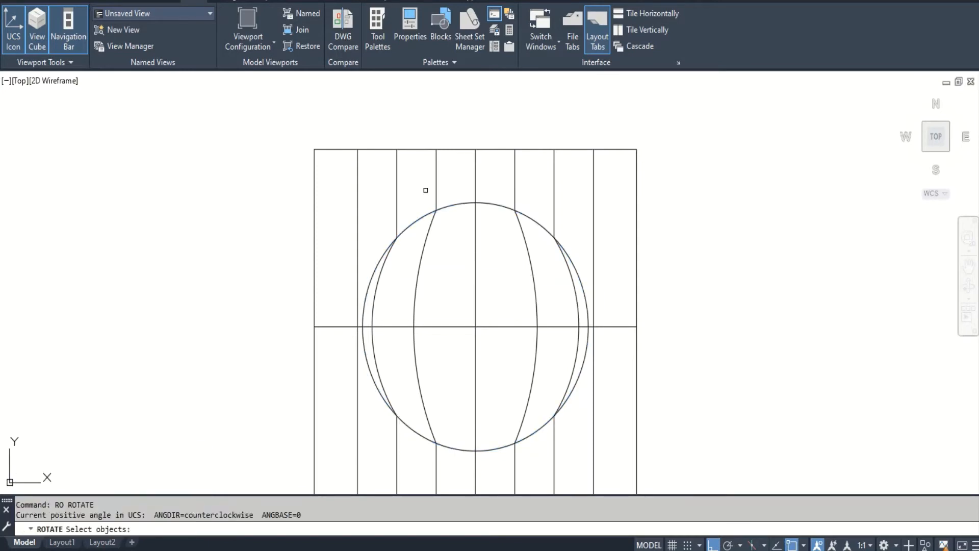
left_click(446, 186)
left_click(335, 175)
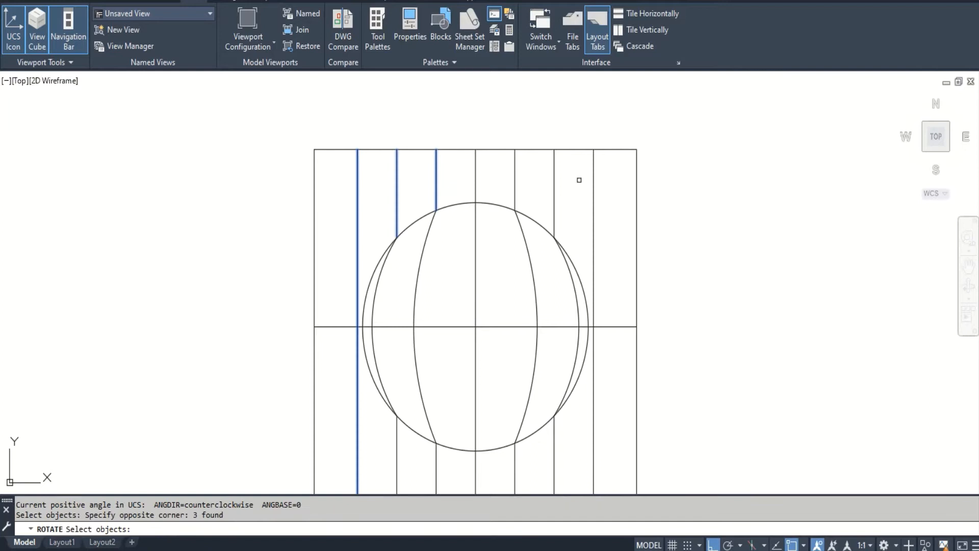
left_click(607, 174)
left_click(489, 165)
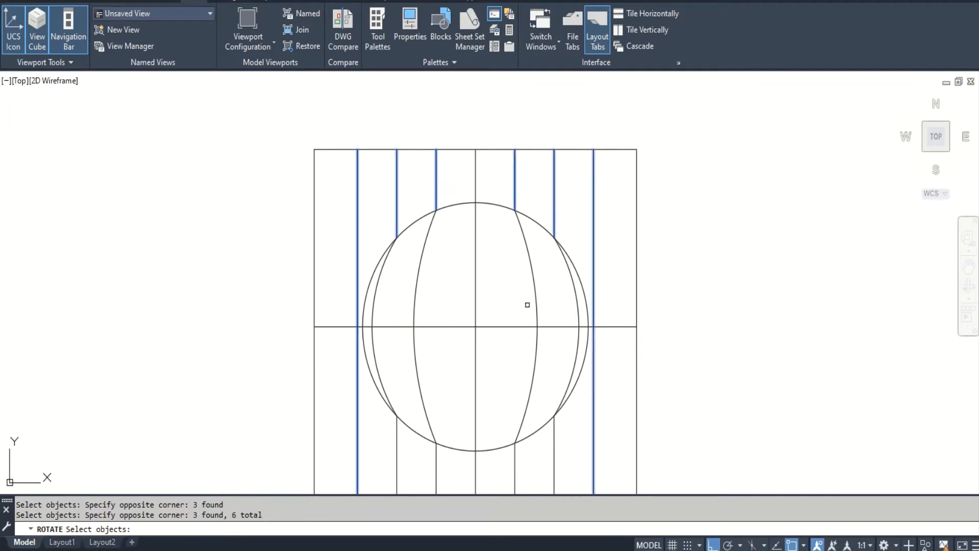
left_click(575, 293)
left_click(547, 296)
left_click(522, 299)
left_click(444, 295)
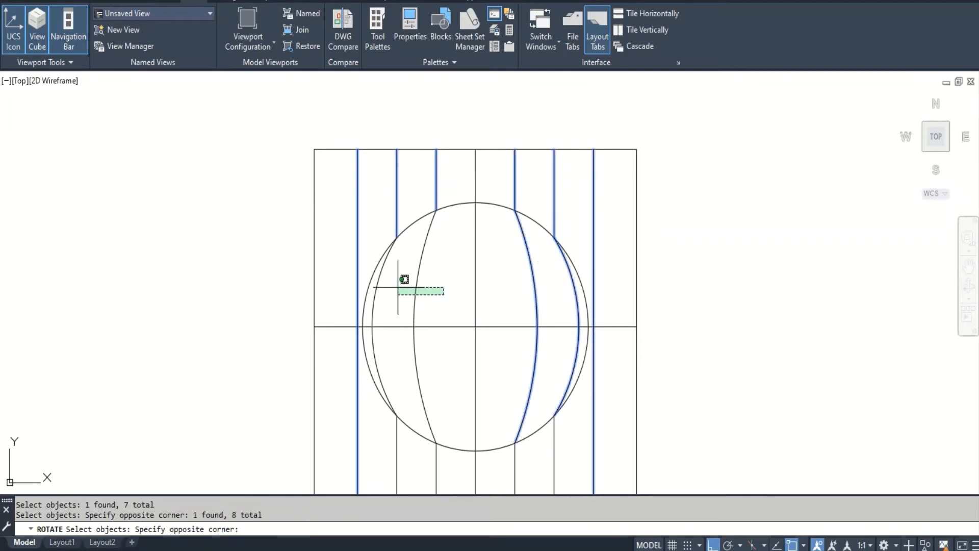
left_click(382, 273)
scroll(399, 212, "down", 2)
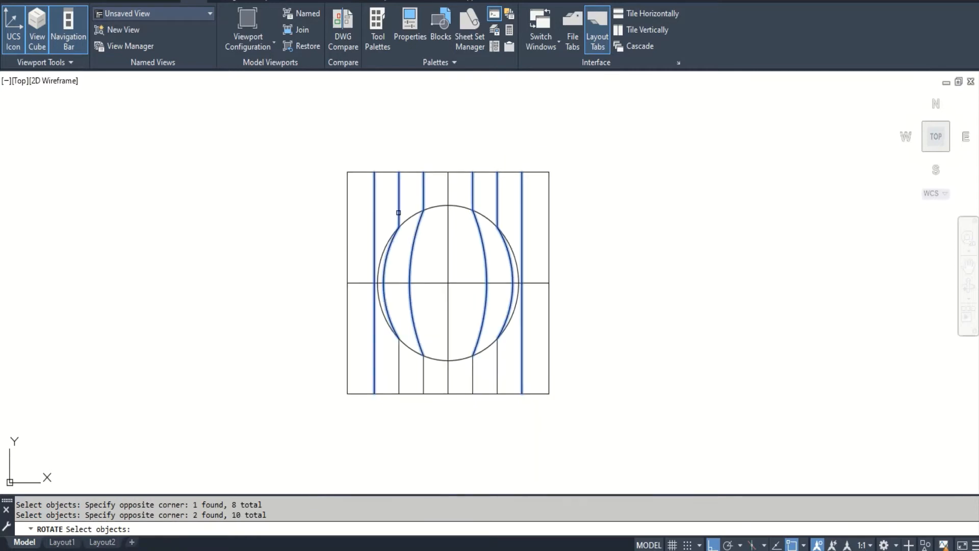
scroll(487, 384, "up", 2)
left_click(520, 363)
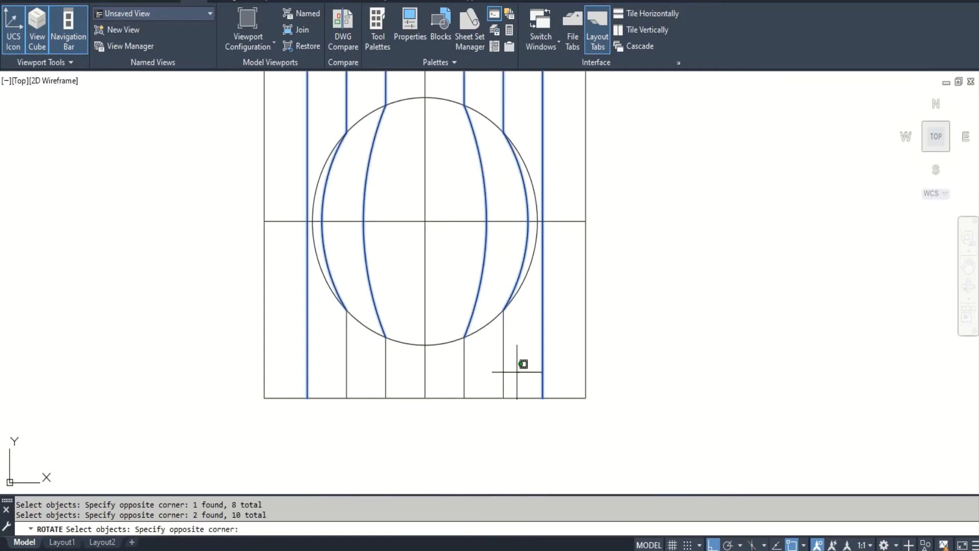
left_click(445, 383)
left_click(402, 381)
left_click(347, 351)
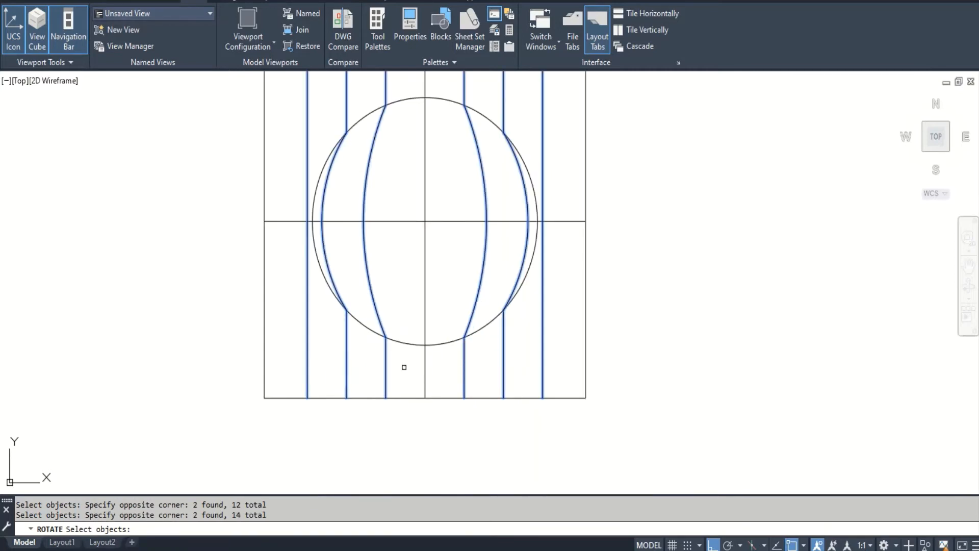
scroll(408, 368, "down", 2)
key("Return")
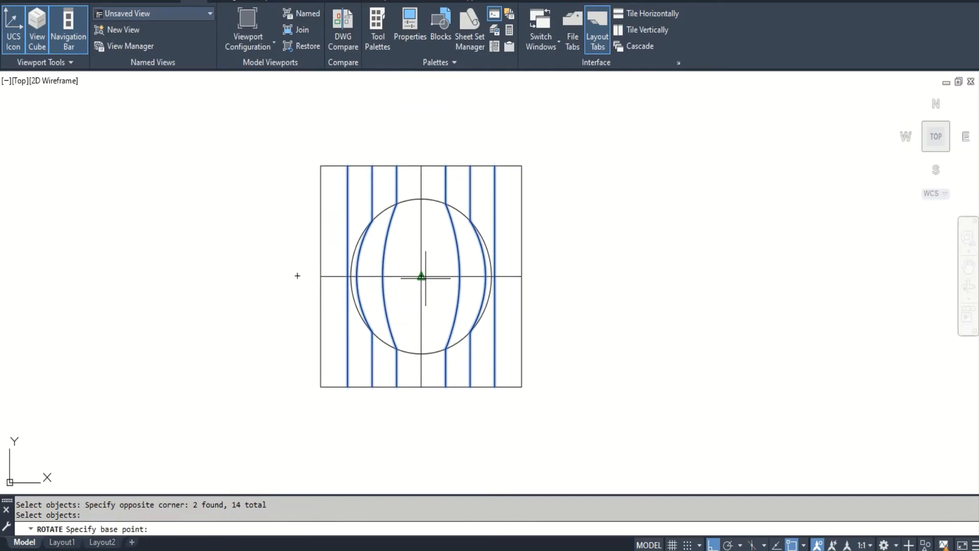
left_click(422, 276)
type("c")
key("Return")
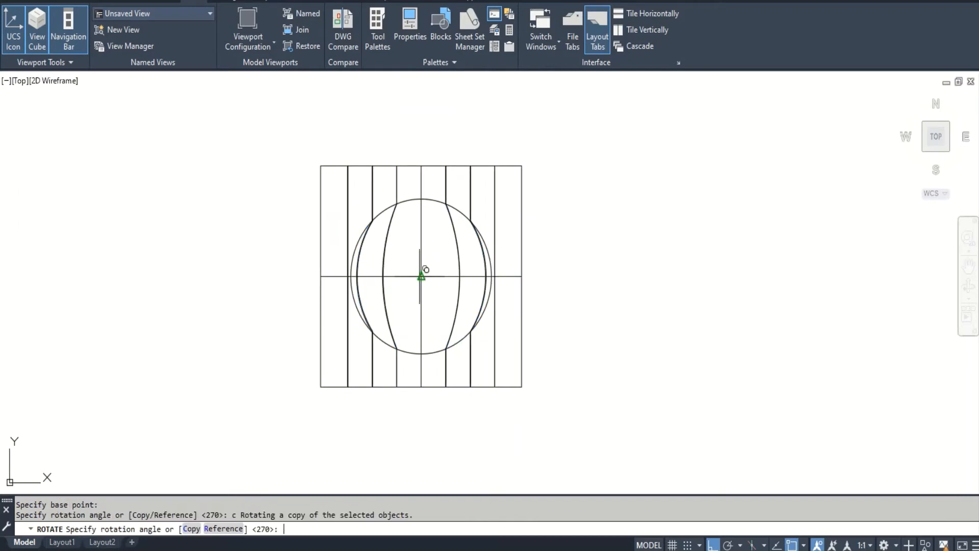
left_click(444, 468)
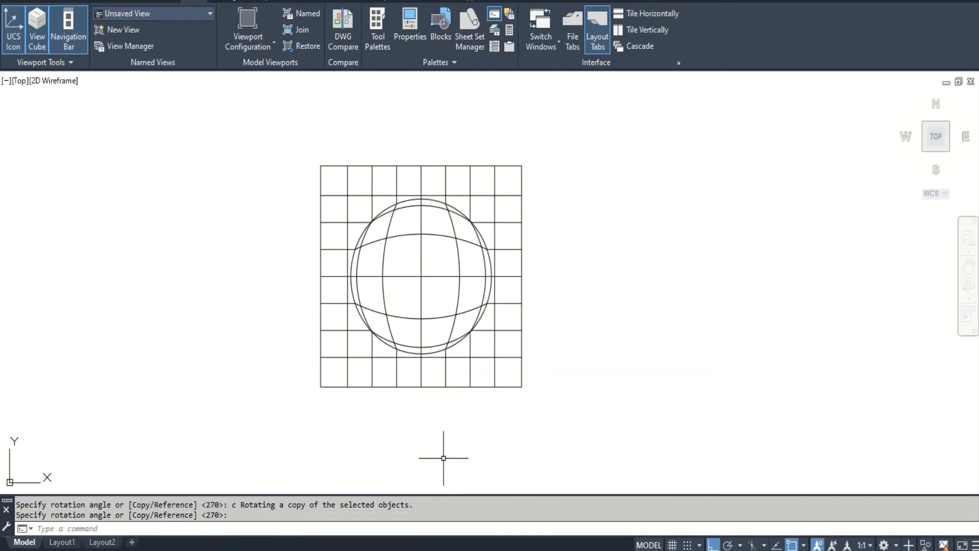
Erase the central circle, leaving the lines and arcs in place.
left_click(406, 201)
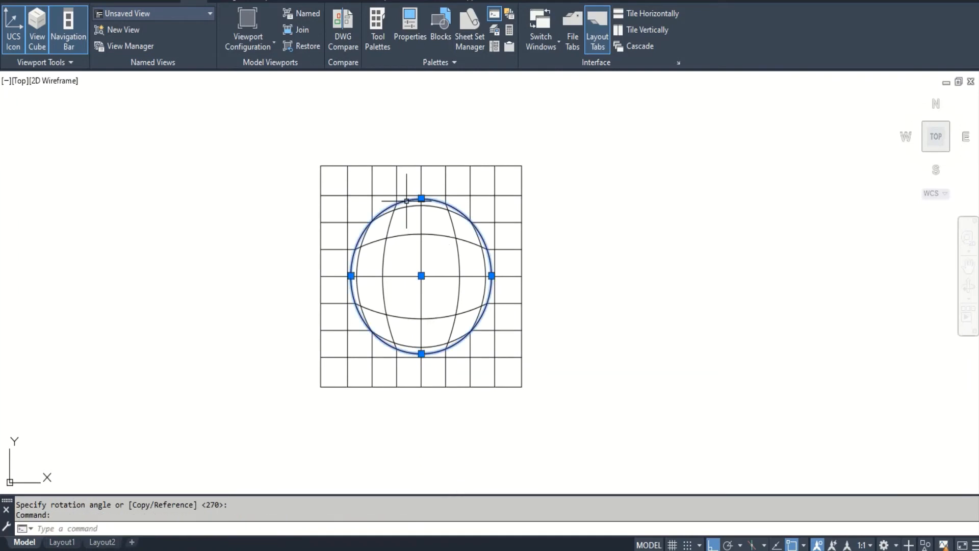
type("e")
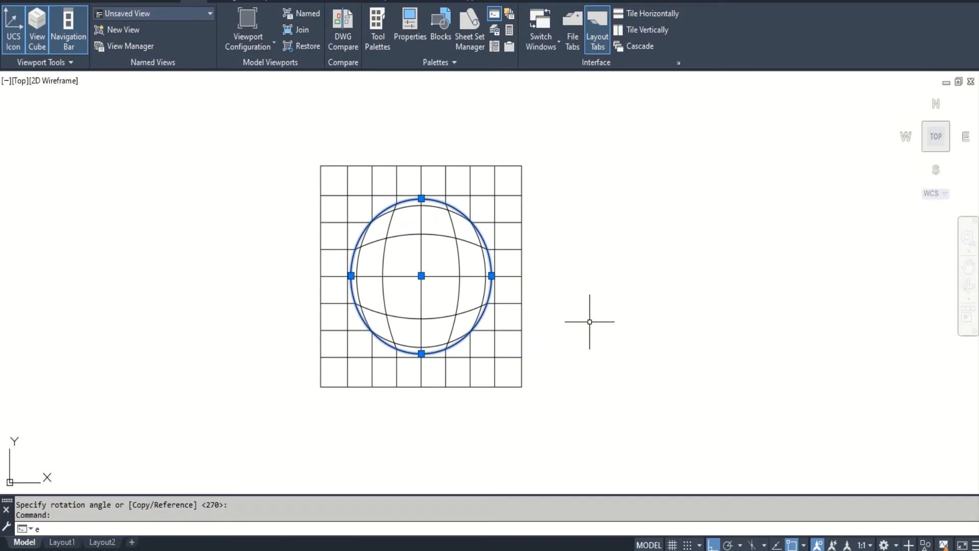
key("Return")
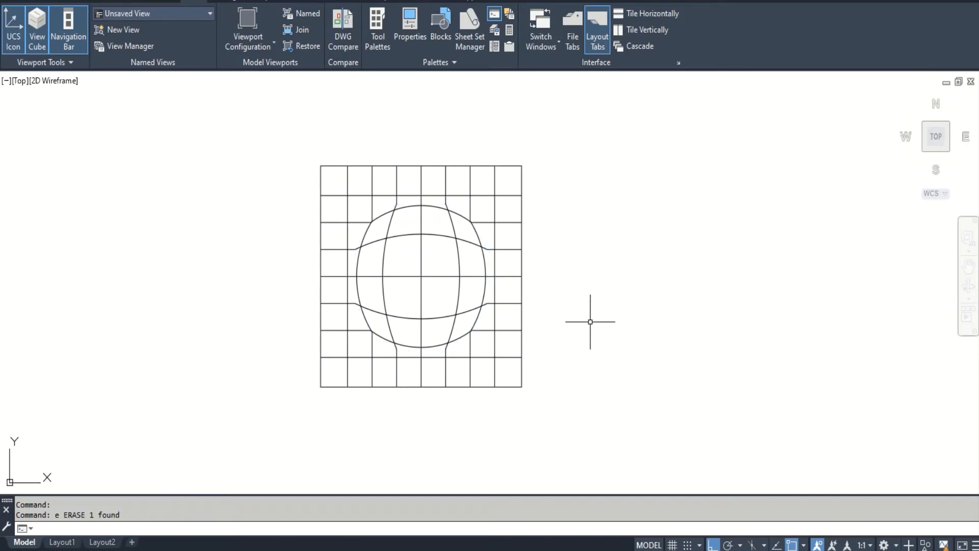
Start a hatch in the bulge's uppermost row, in the cell directly left of the vertical centre line.
type("z")
key("Return")
type("e")
key("Return")
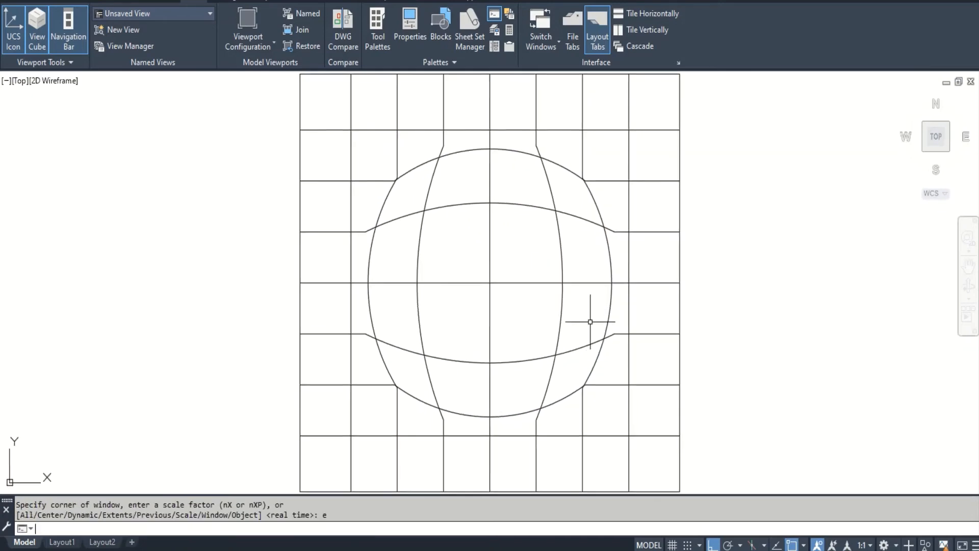
type("bh")
key("Return")
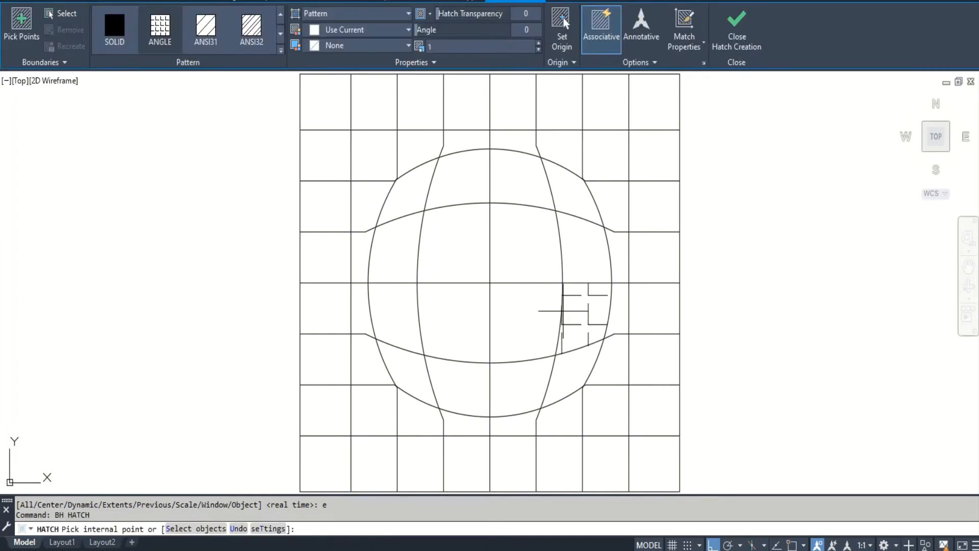
left_click(463, 182)
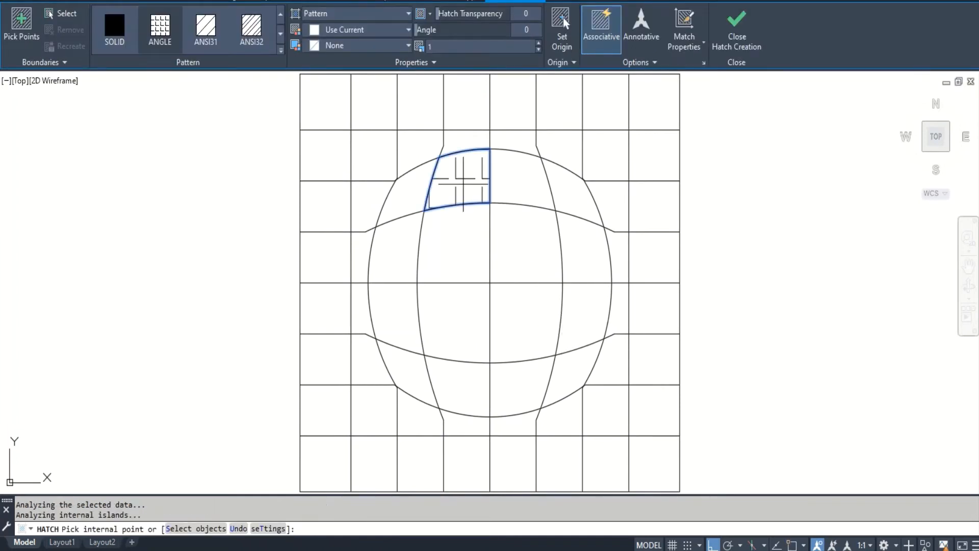
Set the hatch pattern to SOLID in the hatch settings, preview the fill and accept it.
type("t")
key("Return")
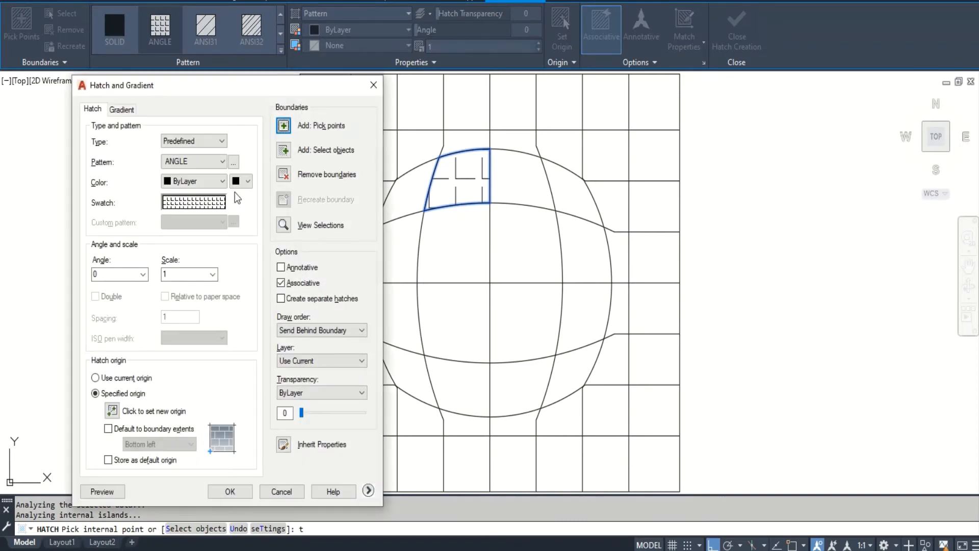
left_click(219, 181)
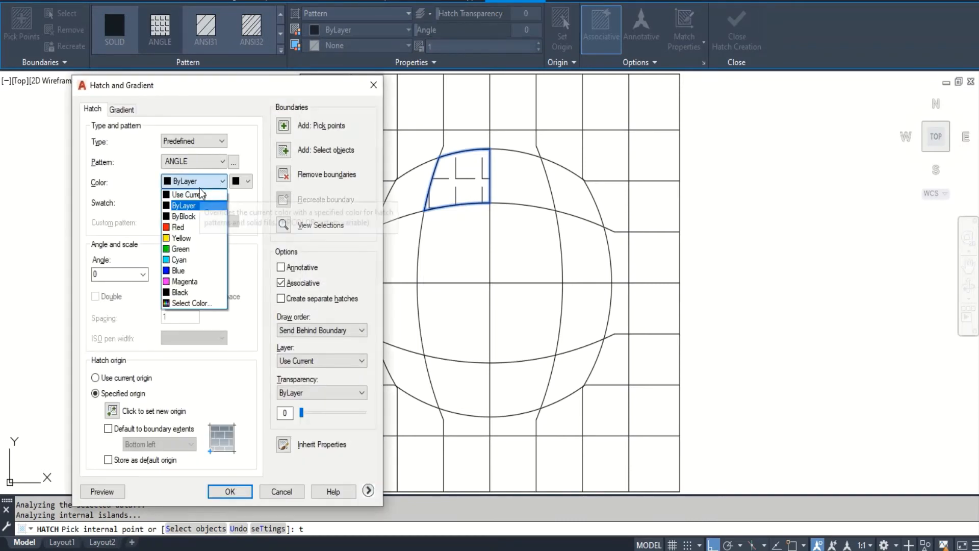
left_click(208, 174)
left_click(209, 163)
scroll(207, 175, "up", 2)
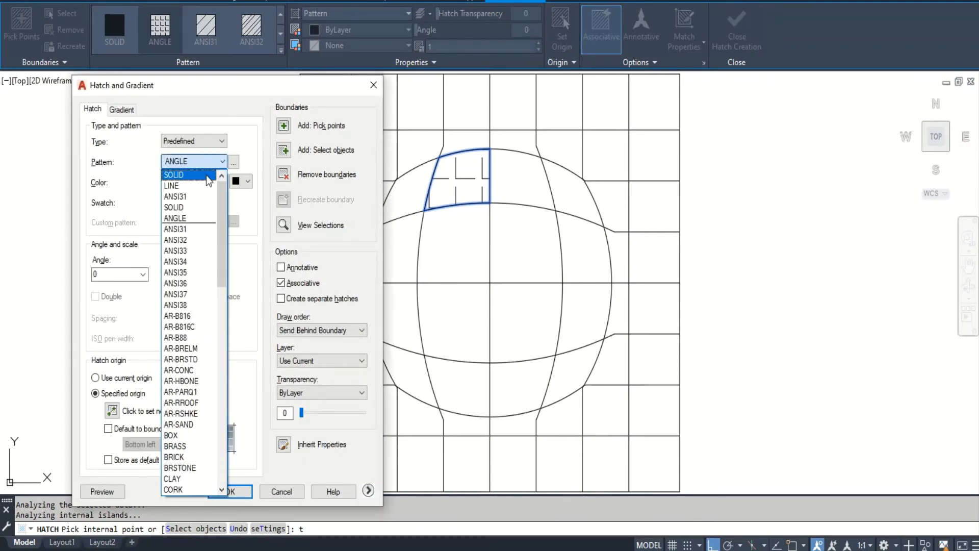
left_click(197, 177)
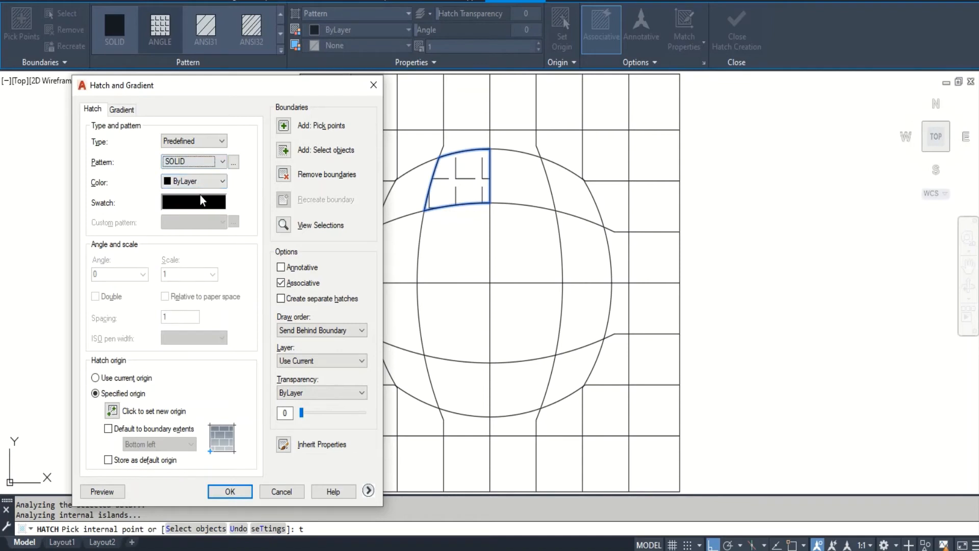
left_click(102, 491)
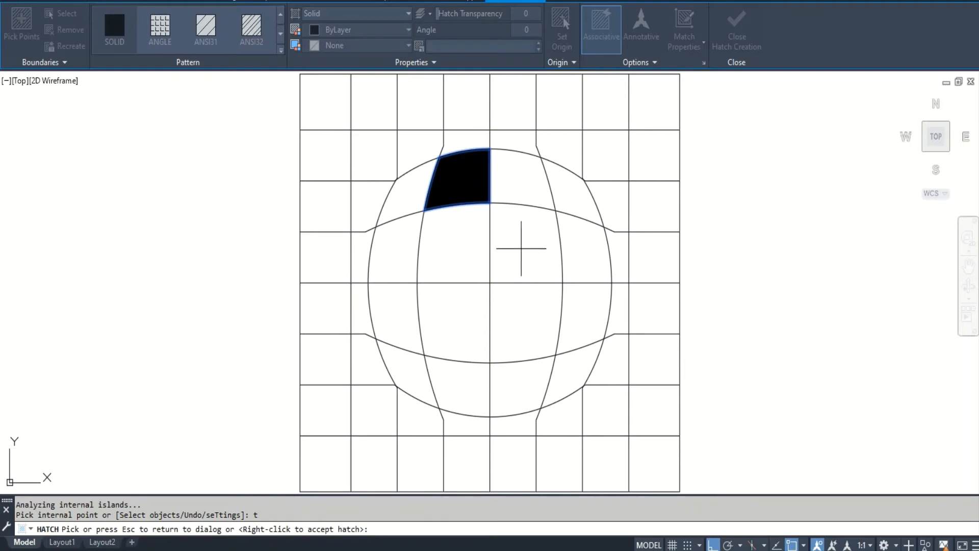
key("Escape")
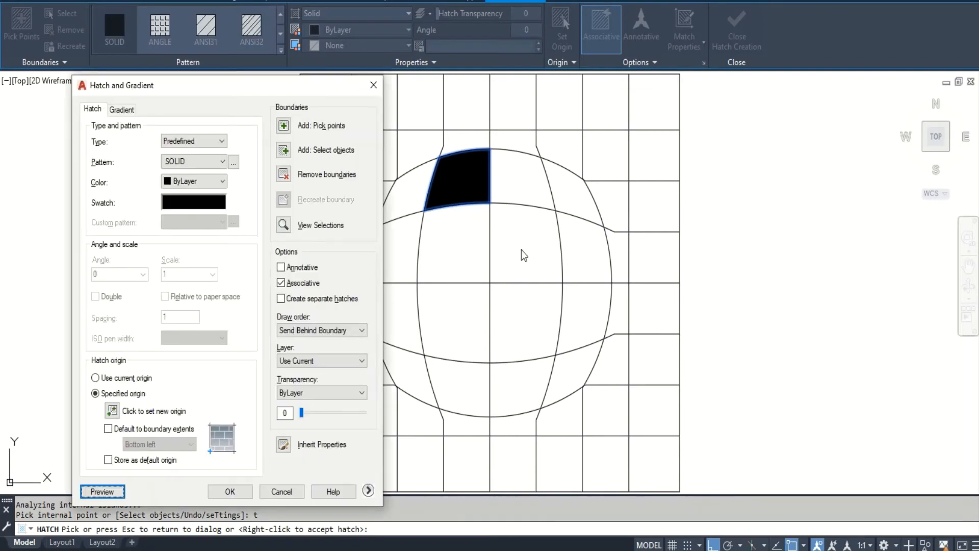
left_click(230, 491)
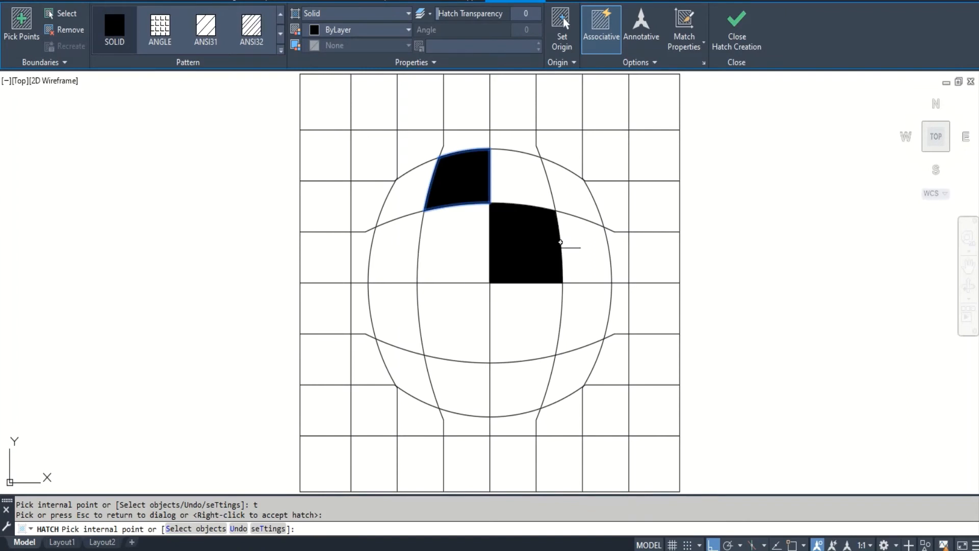
Fill the seven remaining alternate cells inside the bulge with the solid hatch to form a checkerboard.
left_click(530, 246)
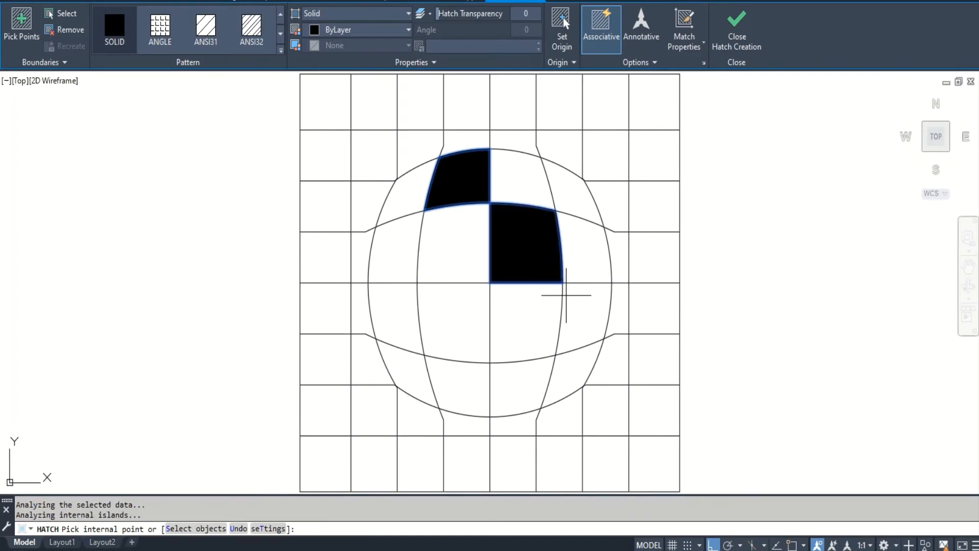
left_click(586, 313)
left_click(464, 317)
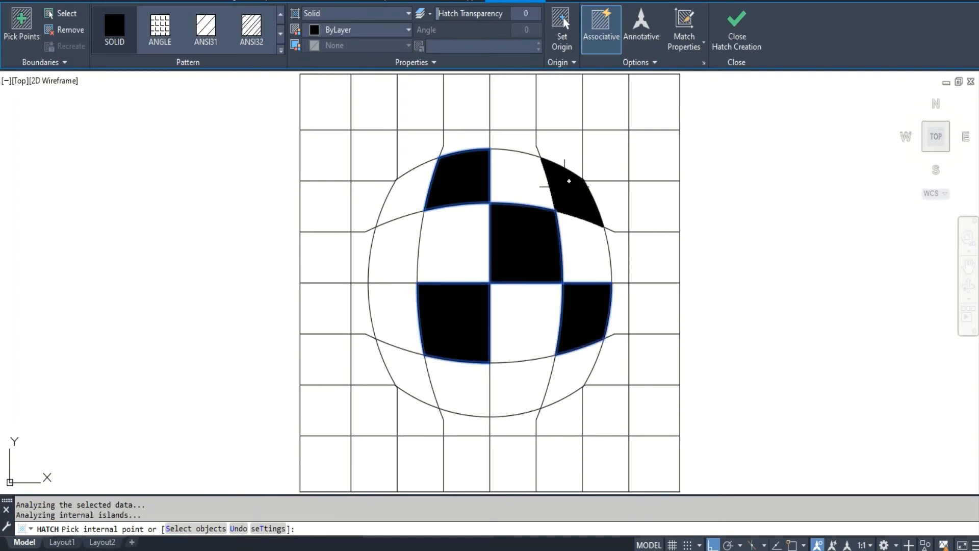
left_click(565, 179)
left_click(403, 234)
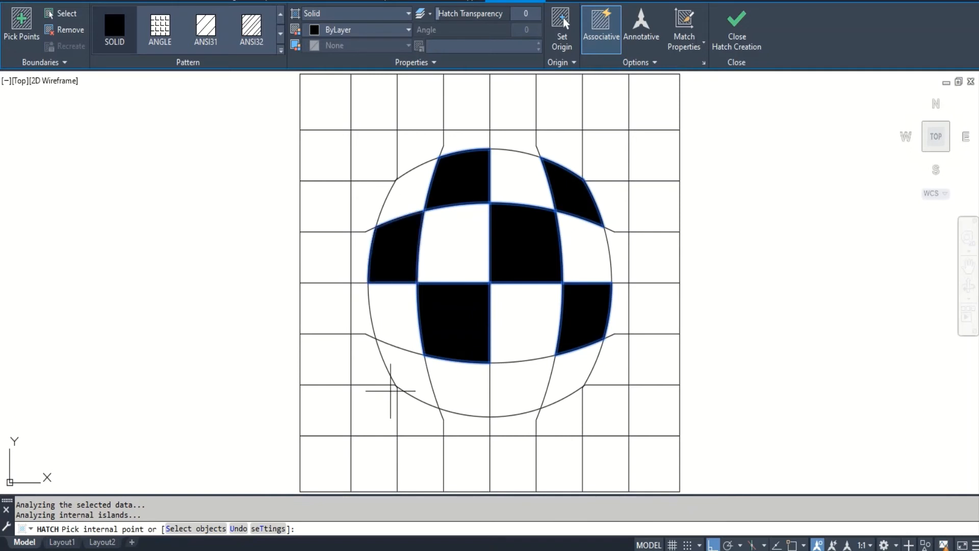
left_click(409, 373)
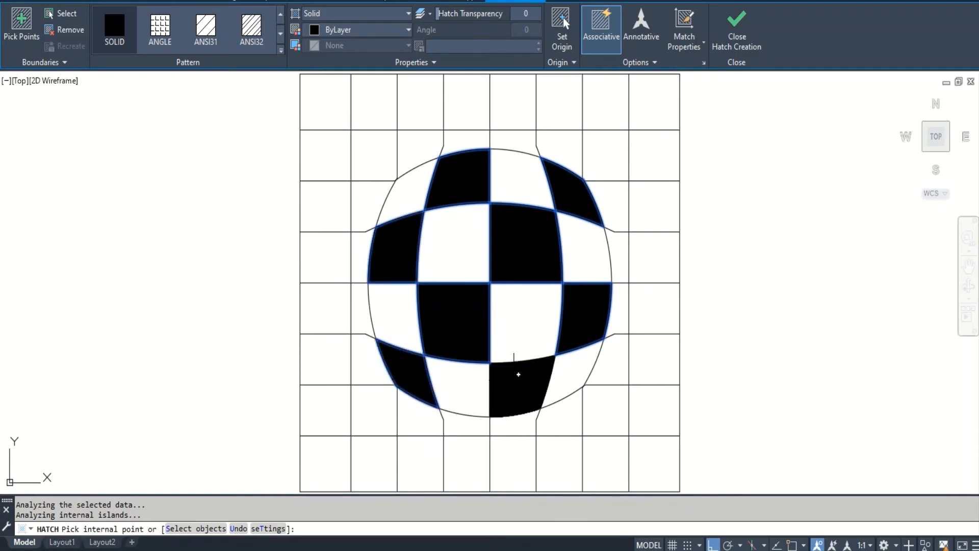
left_click(516, 371)
Fill seven alternate cells in the two lowest rows with the solid hatch, starting from the lower-left corner cell in the bottom row.
scroll(497, 335, "down", 4)
scroll(497, 335, "up", 4)
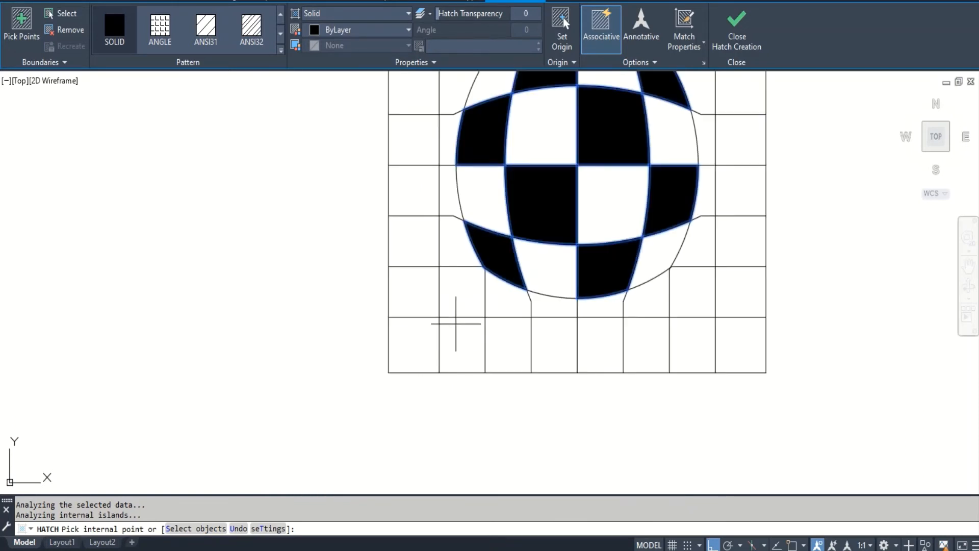
left_click(461, 293)
left_click(422, 349)
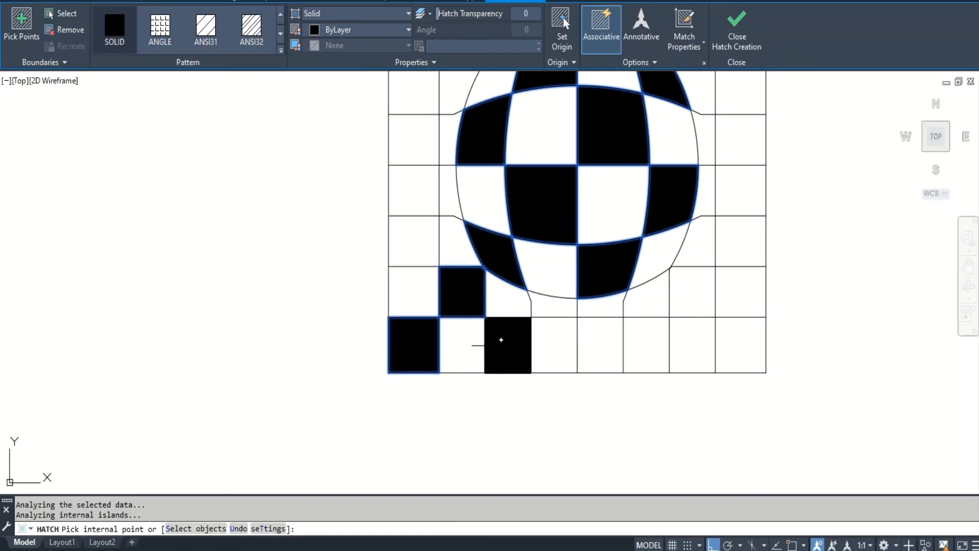
left_click(501, 339)
left_click(552, 302)
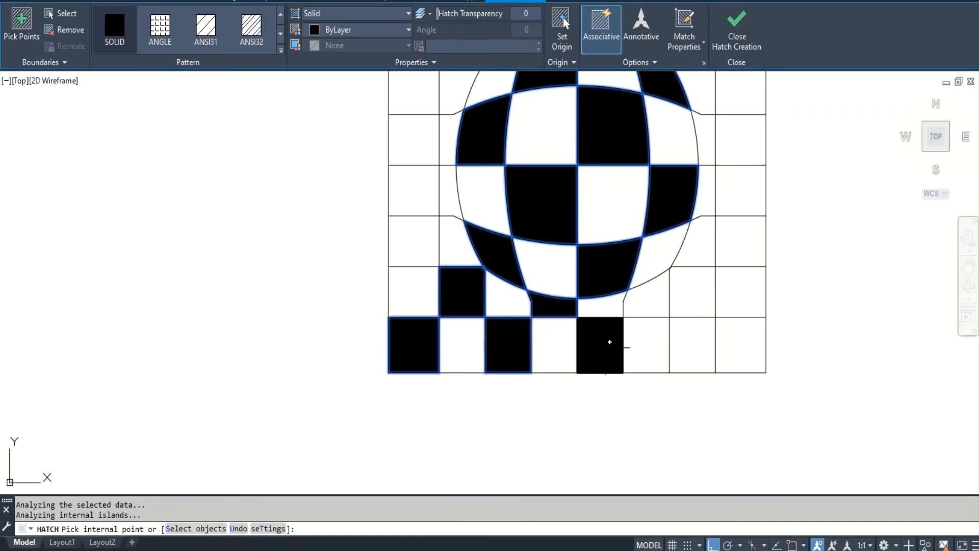
left_click(606, 348)
left_click(644, 305)
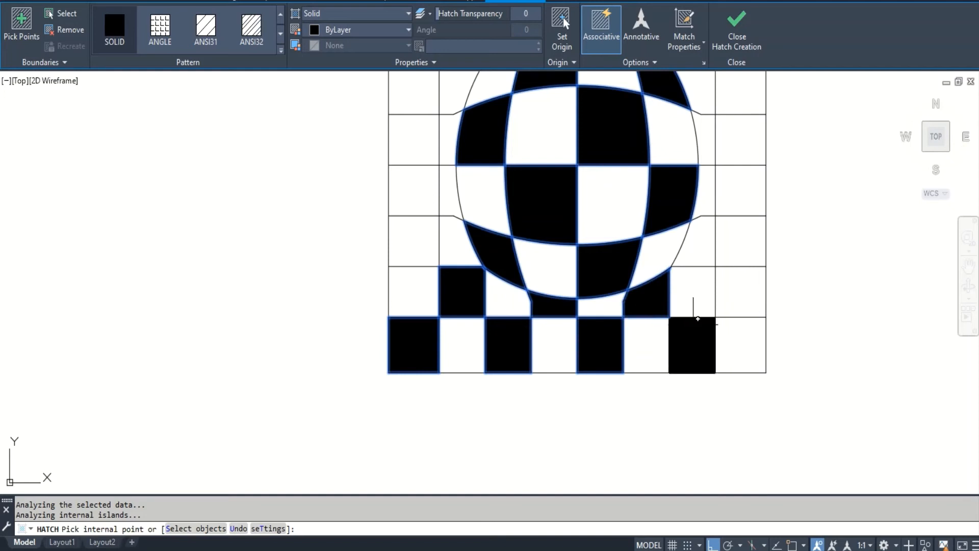
left_click(694, 336)
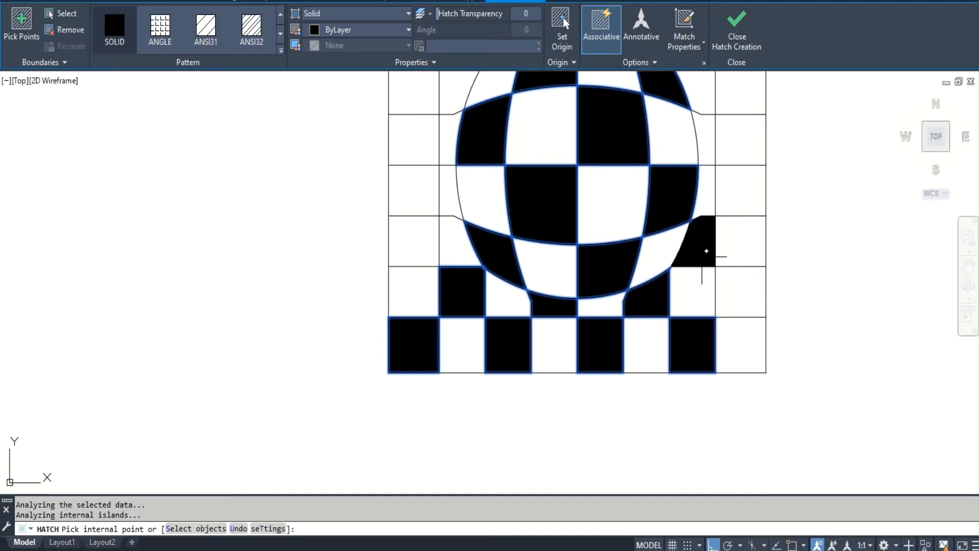
Fill the alternate cells up the two rightmost columns with the solid hatch, from beside the bulge to the upper-right corner.
left_click(703, 251)
left_click(731, 271)
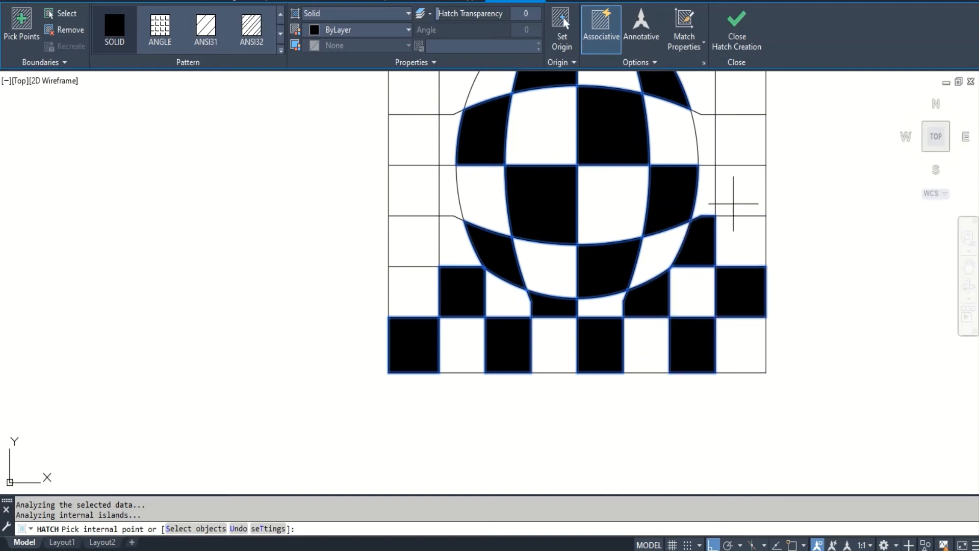
left_click(733, 203)
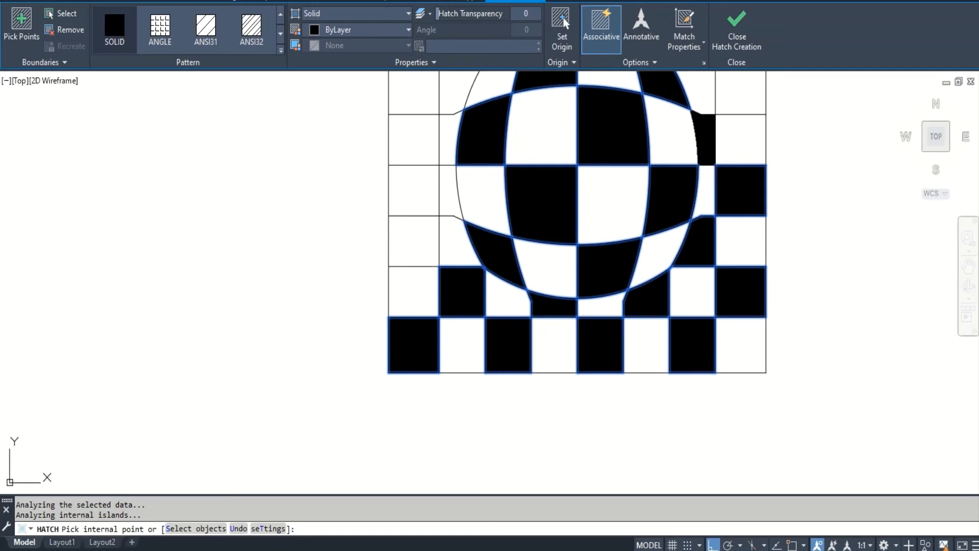
scroll(704, 159, "down", 2)
scroll(696, 164, "up", 2)
left_click(688, 167)
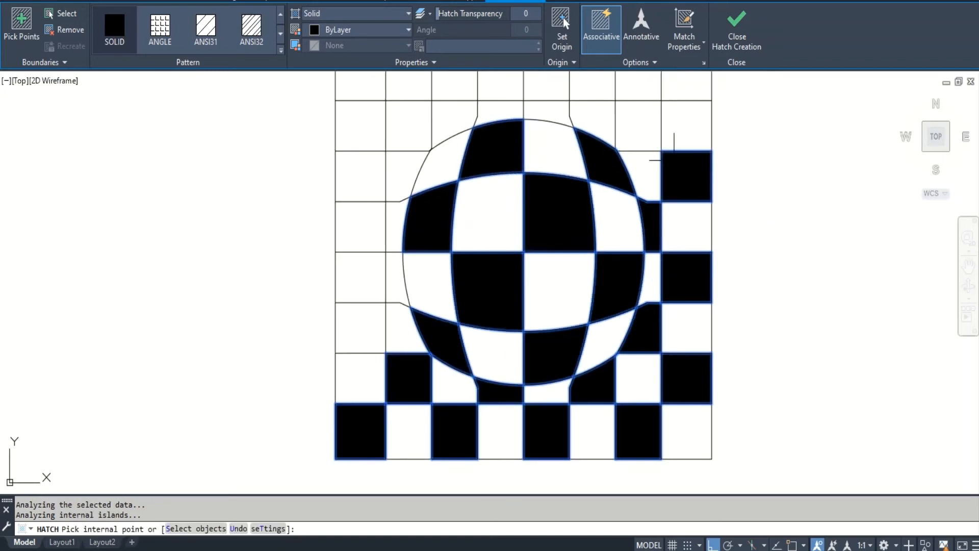
left_click(649, 132)
scroll(620, 224, "down", 2)
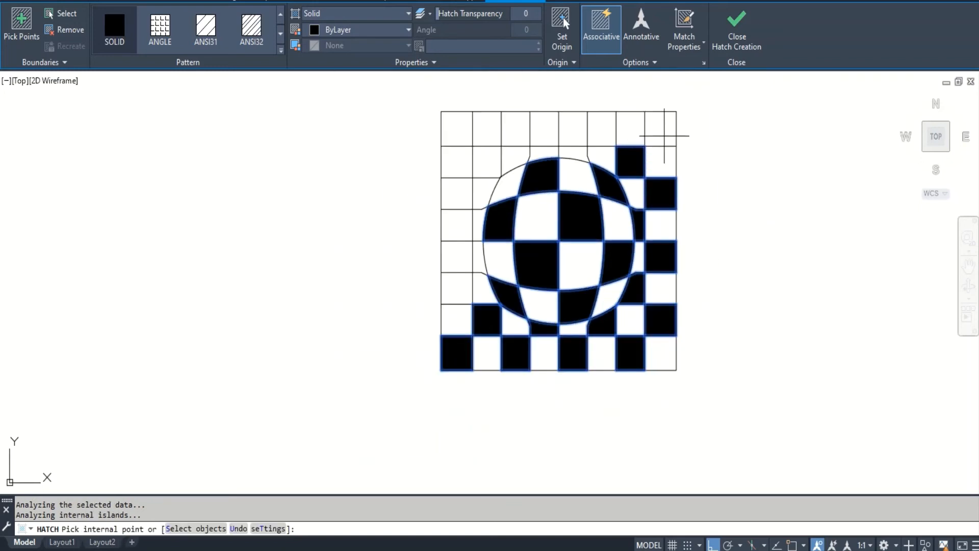
left_click(658, 134)
Fill the alternate cells in the two uppermost rows between the third and sixth columns with the solid hatch.
scroll(579, 155, "up", 2)
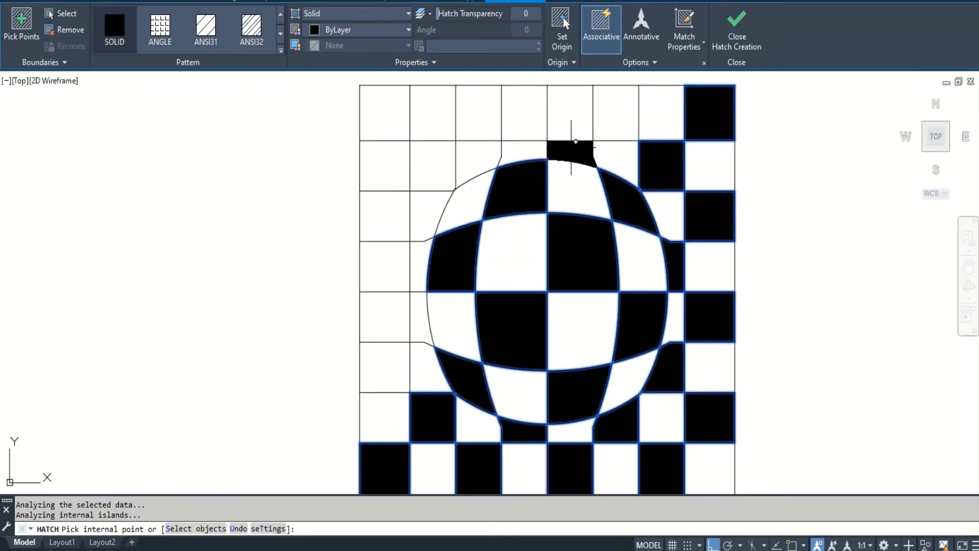
left_click(575, 143)
left_click(627, 113)
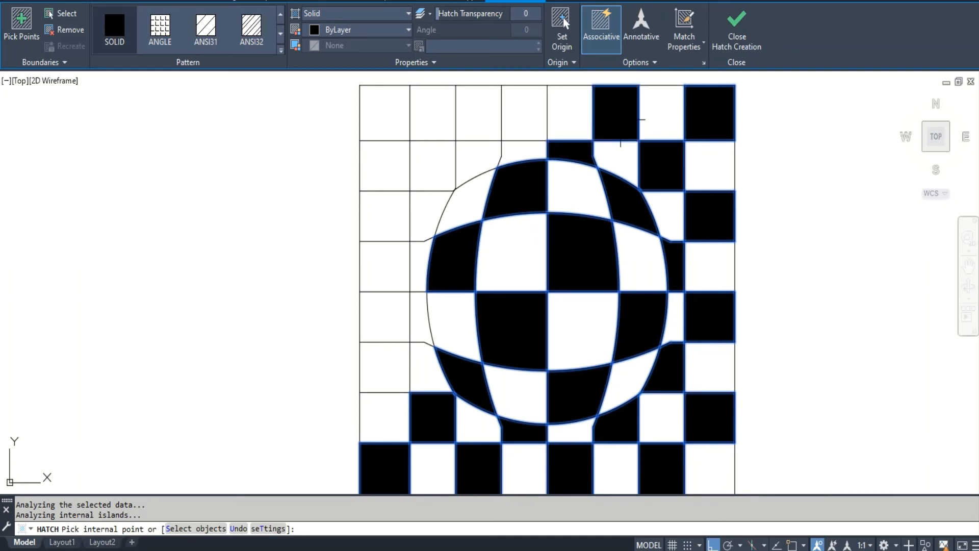
left_click(545, 125)
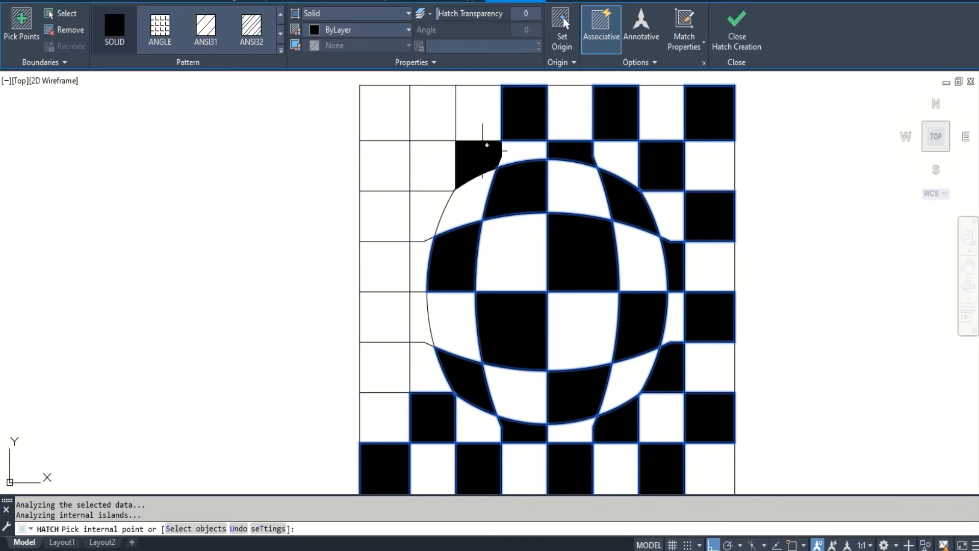
left_click(487, 145)
Fill the remaining alternate cells down the two leftmost columns with the solid hatch and finish the hatch.
left_click(437, 127)
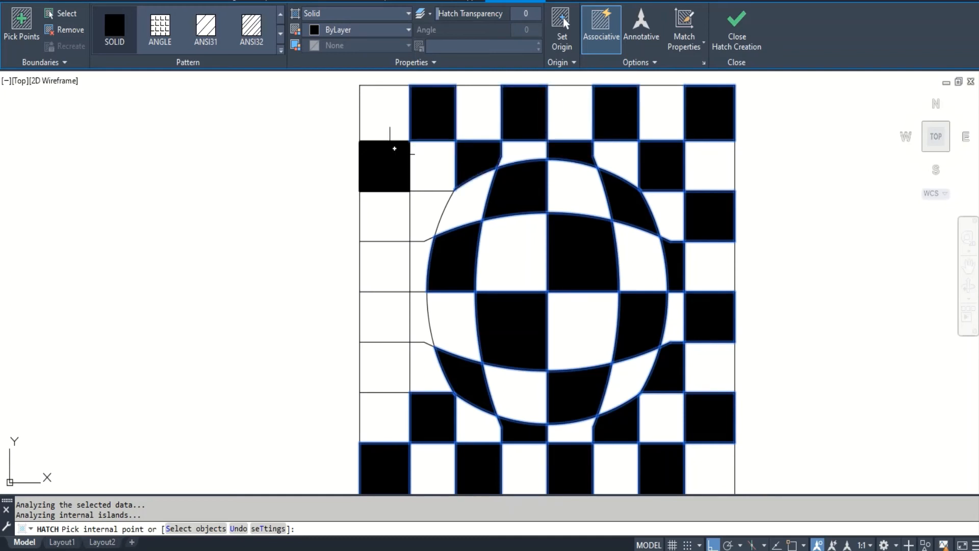
left_click(394, 148)
left_click(424, 193)
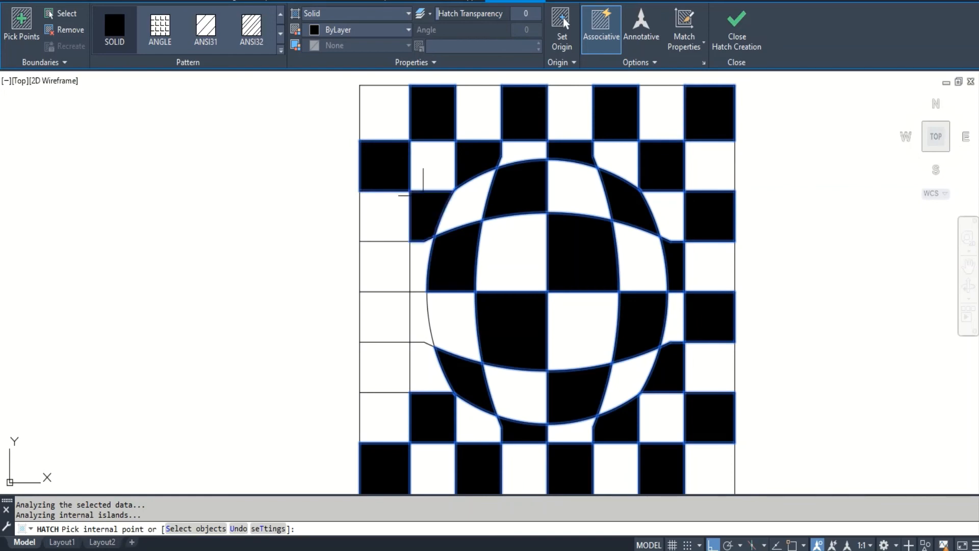
left_click(393, 277)
left_click(420, 323)
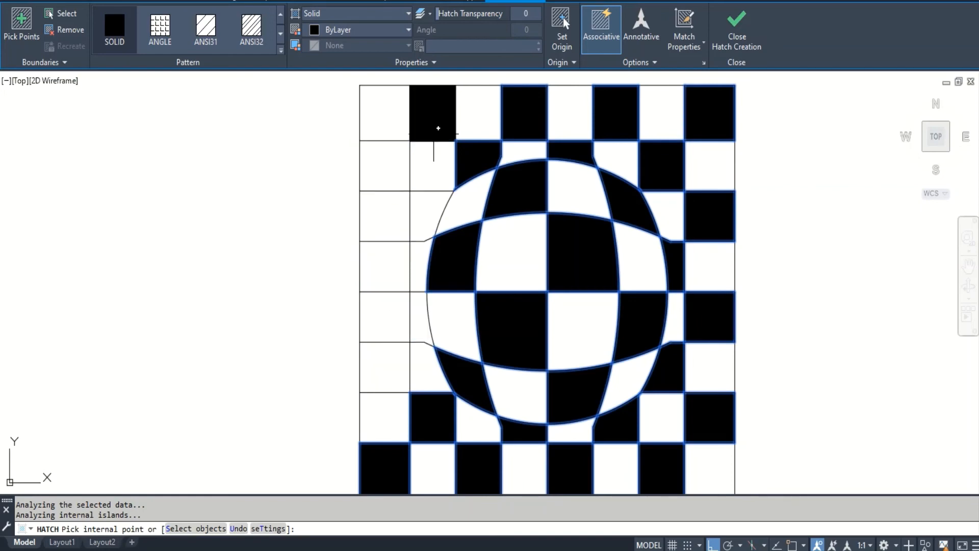
left_click(433, 133)
left_click(388, 169)
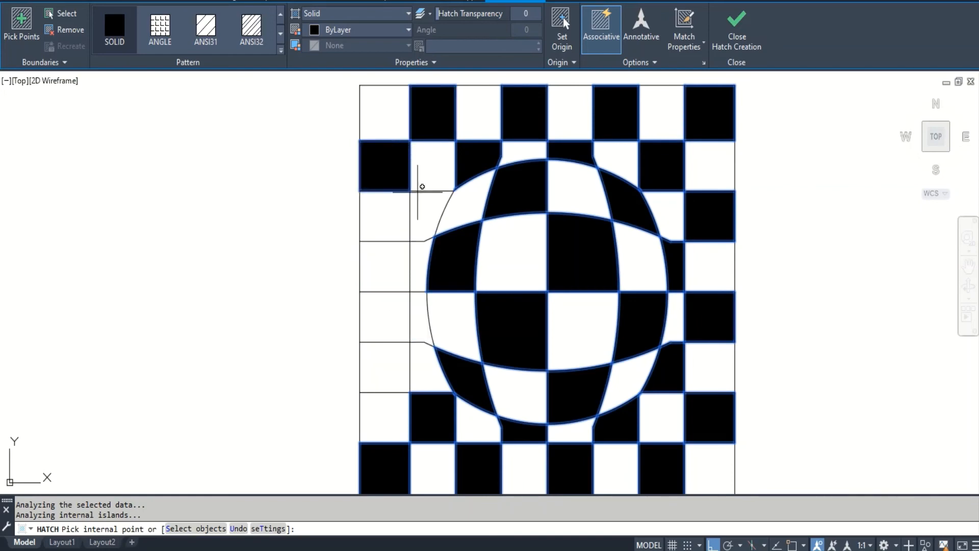
left_click(425, 194)
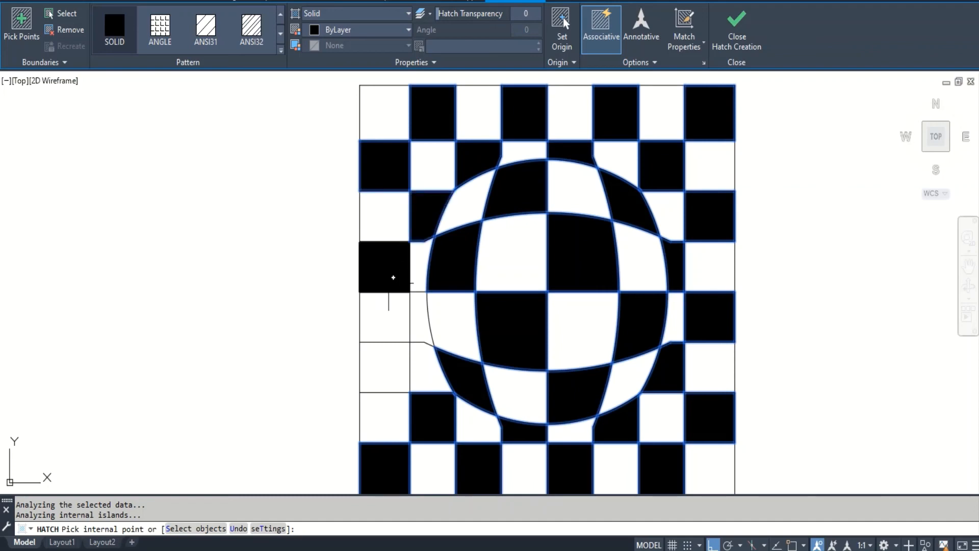
left_click(393, 277)
left_click(416, 322)
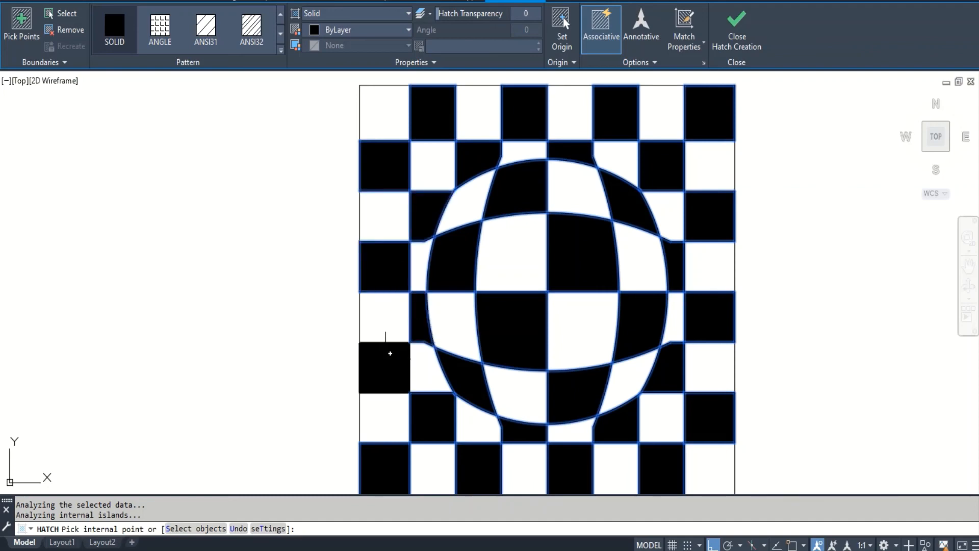
left_click(390, 353)
scroll(440, 275, "down", 2)
key("Return")
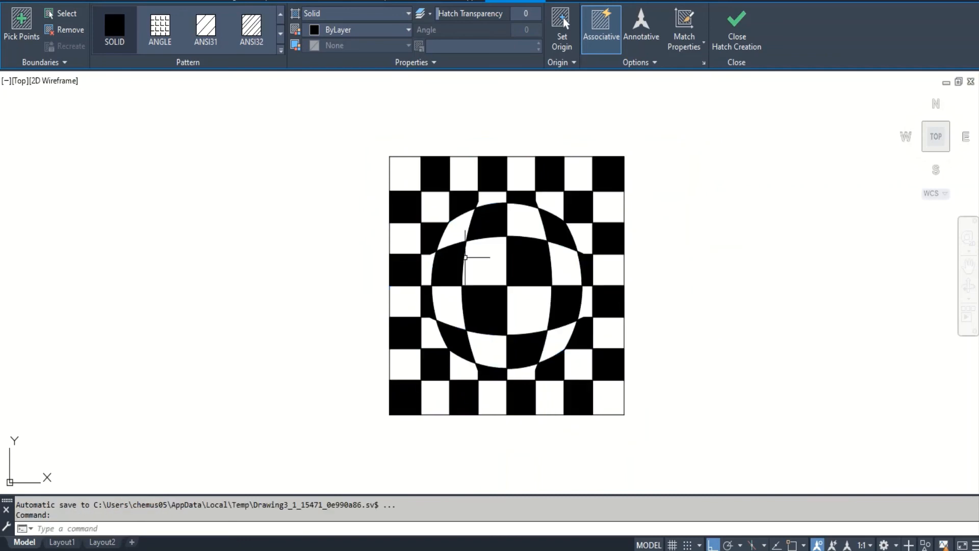
Zoom to the drawing's extents and view the whole checkerboard with its central bulge.
type("z")
key("Return")
type("e")
key("Return")
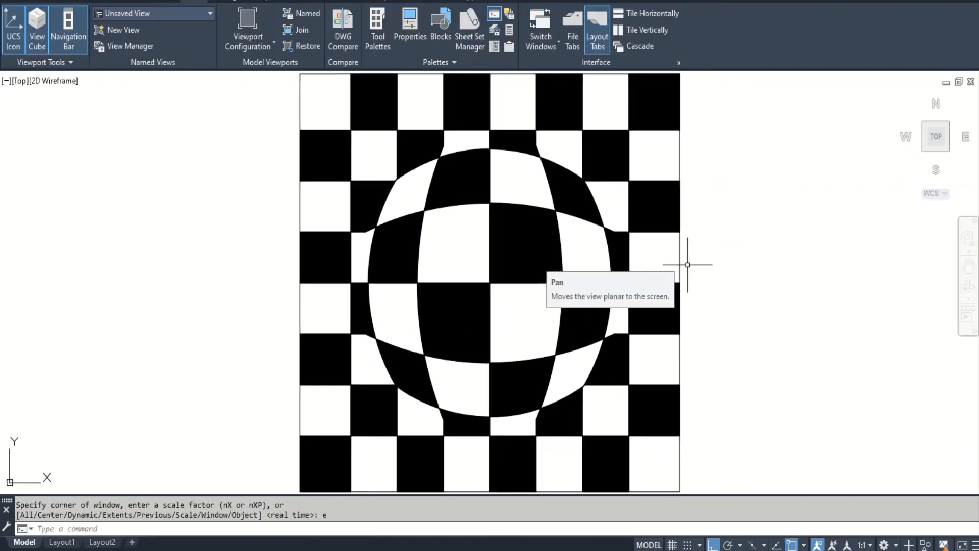
scroll(782, 345, "down", 2)
scroll(862, 347, "up", 2)
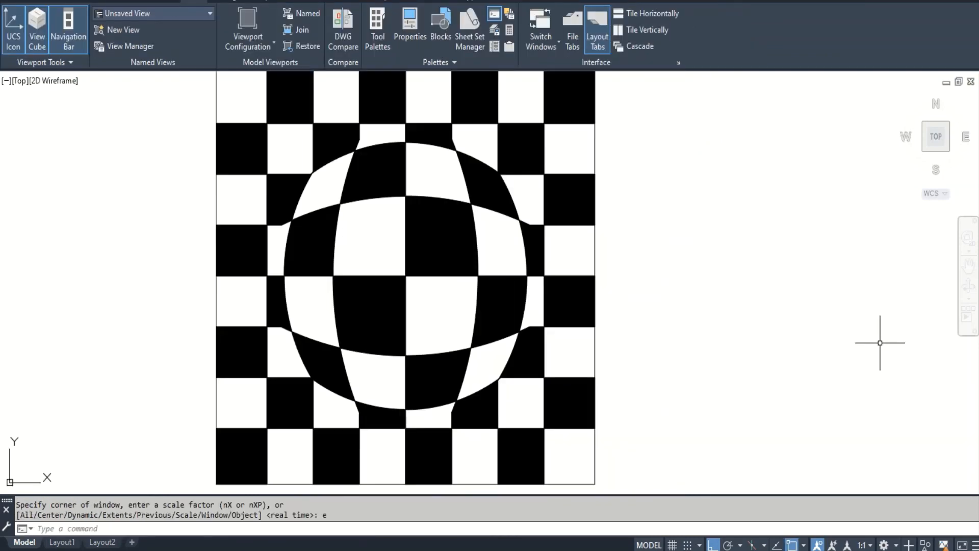
scroll(879, 343, "down", 2)
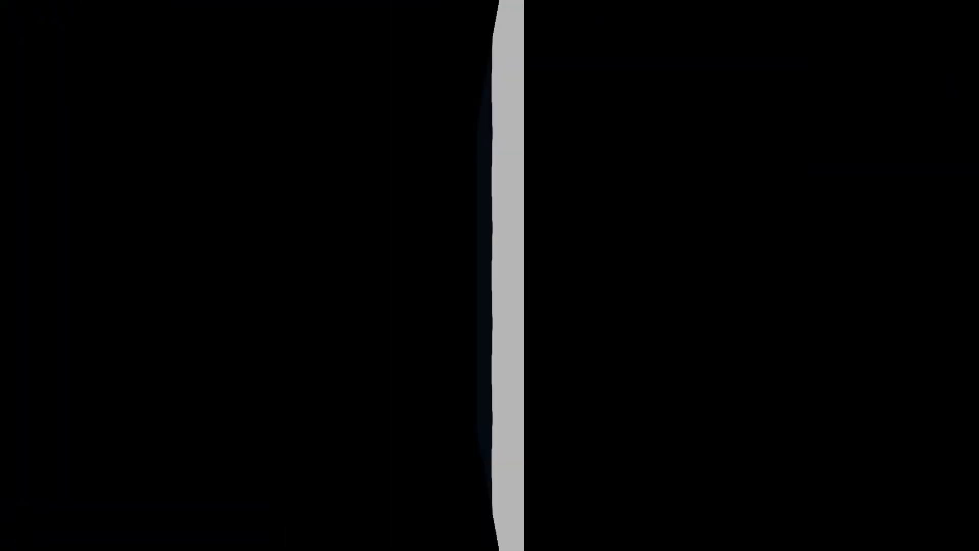